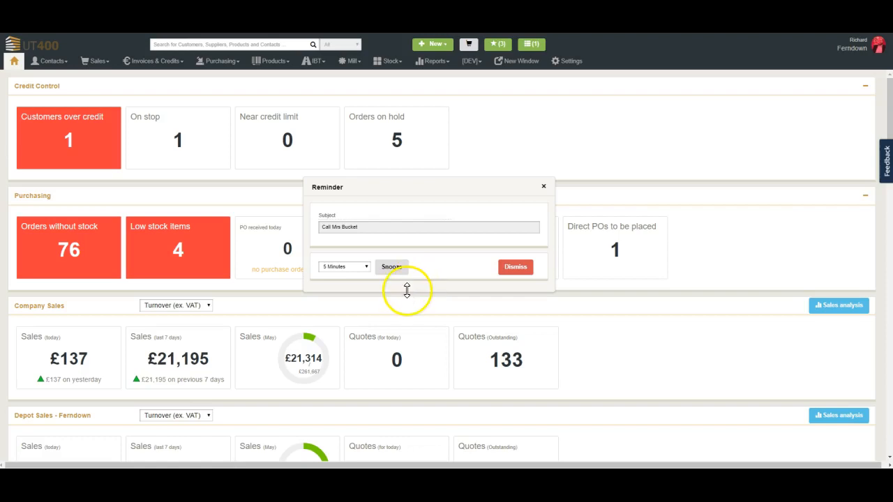
# - Snooze the call reminder for 5 minutes and check the list of low stock items
pyautogui.click(390, 272)
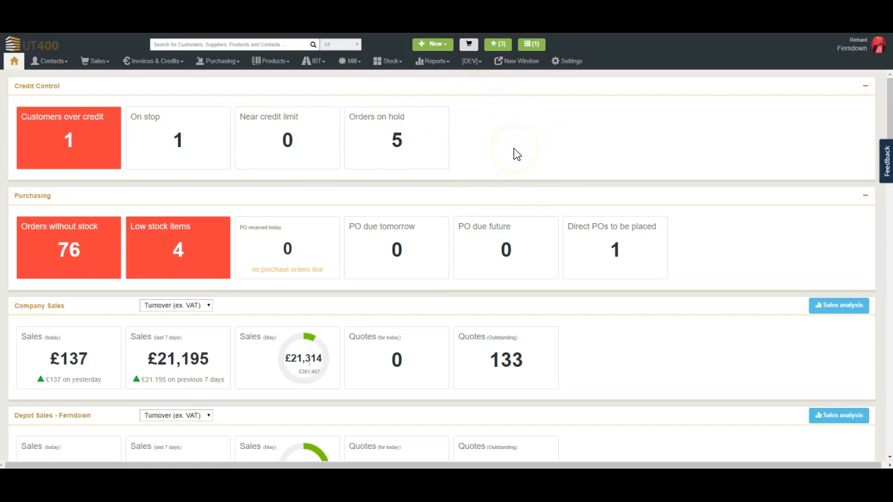
pyautogui.scroll(-1, 514, 154)
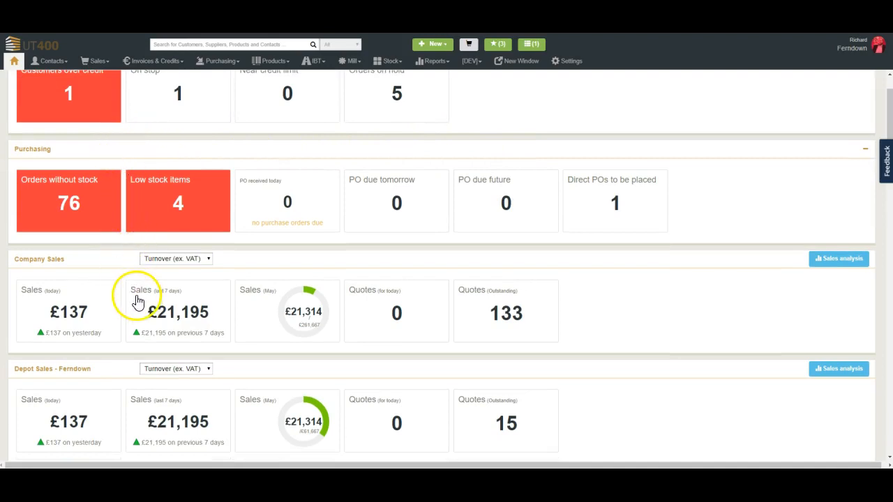
pyautogui.click(165, 206)
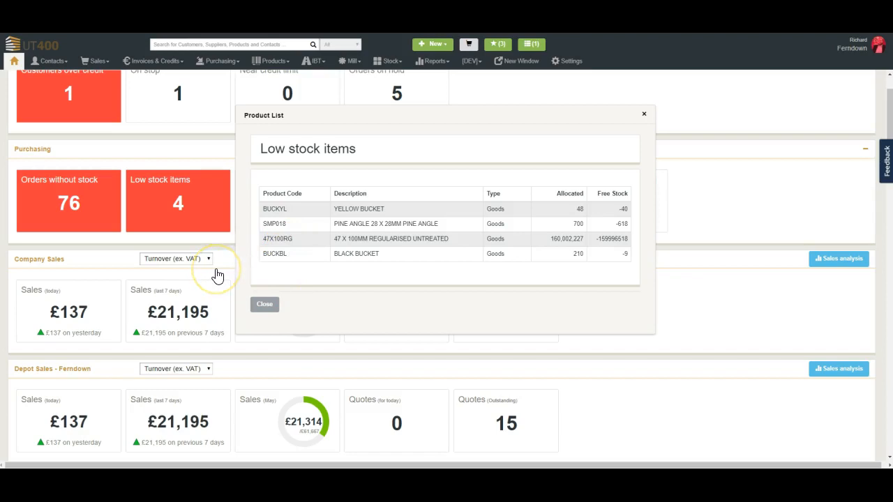
pyautogui.click(264, 306)
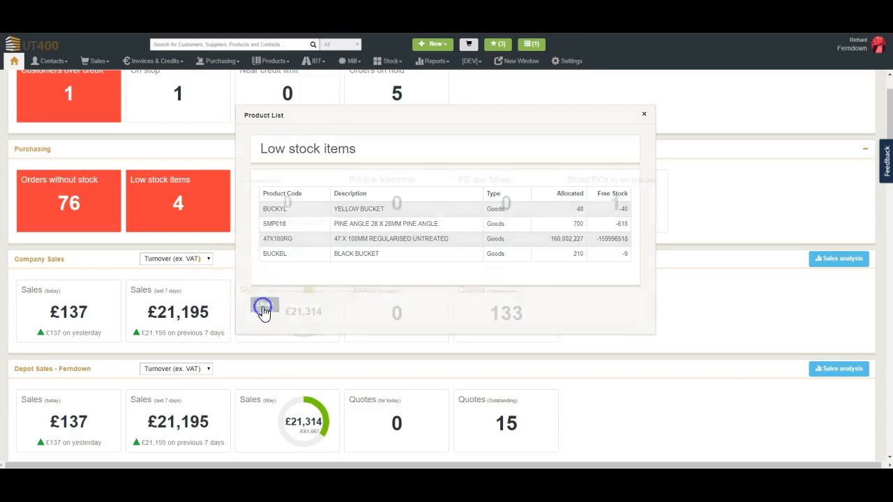
# - View the sales rep's May sales against target chart on the dashboard, and close it
pyautogui.scroll(-2, 263, 313)
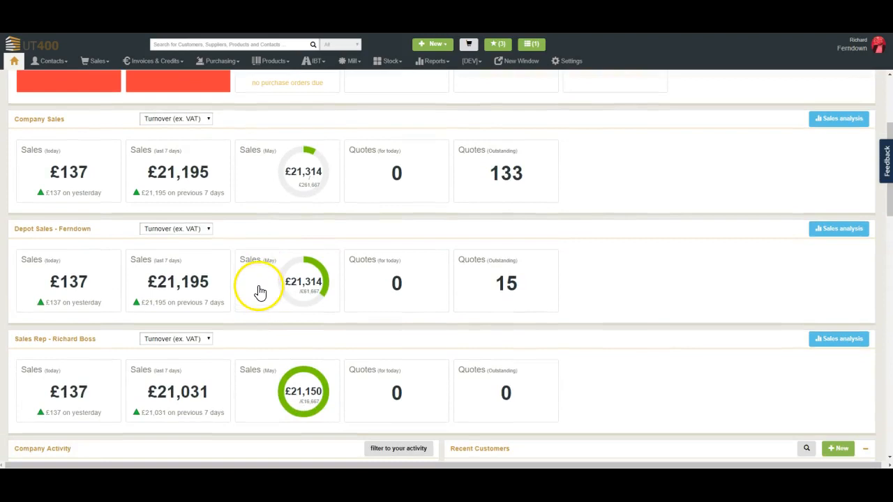
pyautogui.click(279, 389)
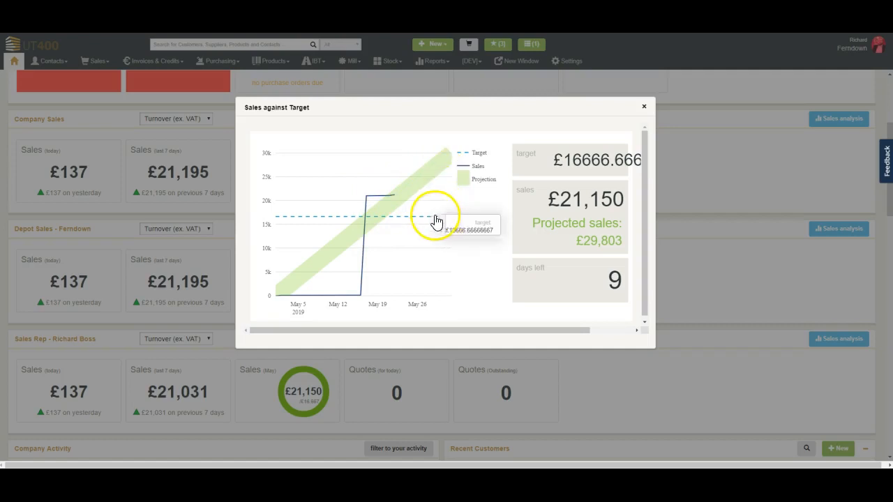
pyautogui.click(645, 108)
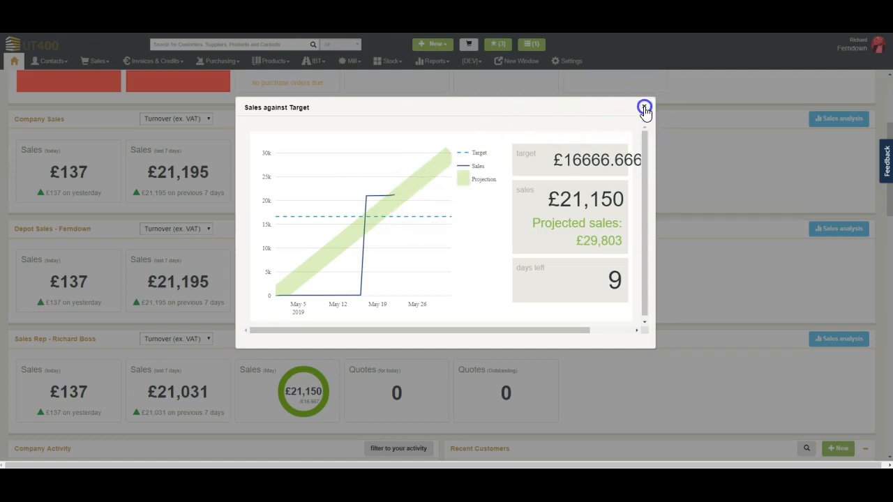
pyautogui.click(549, 393)
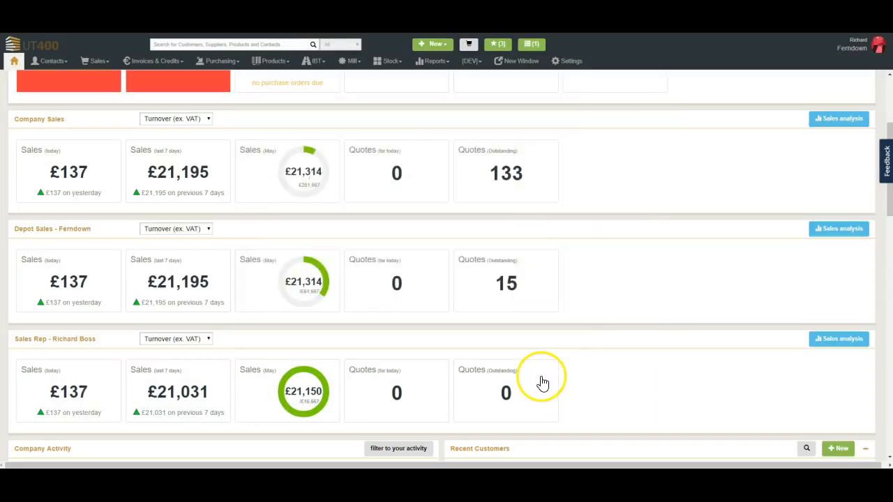
# - Open the company sales analysis, compare the rep sales and view the first Ferndown rep's sales analysis
pyautogui.click(837, 119)
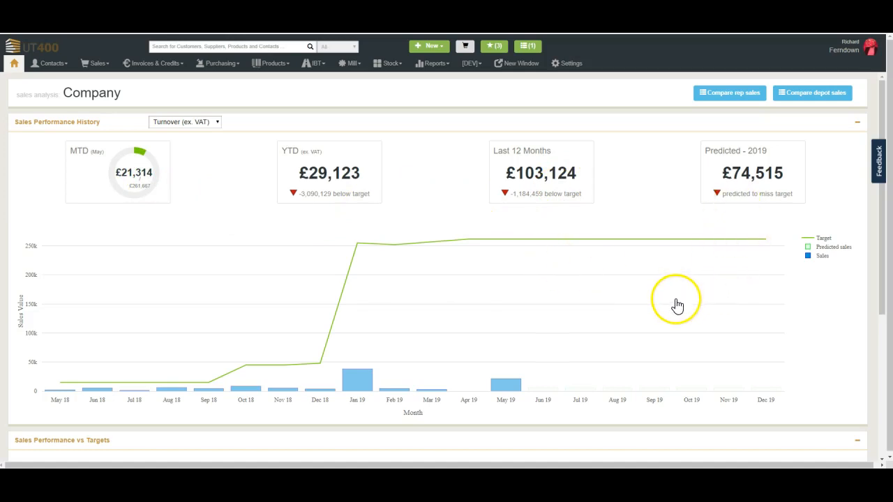
pyautogui.click(720, 94)
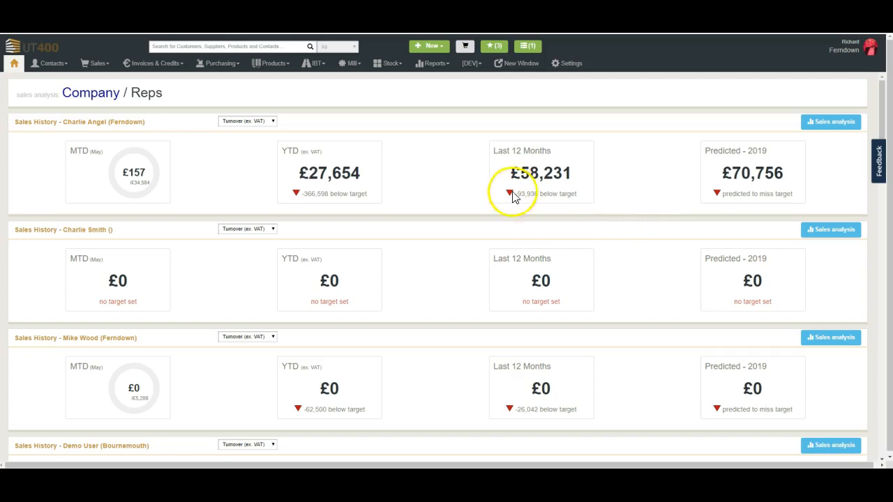
pyautogui.click(823, 130)
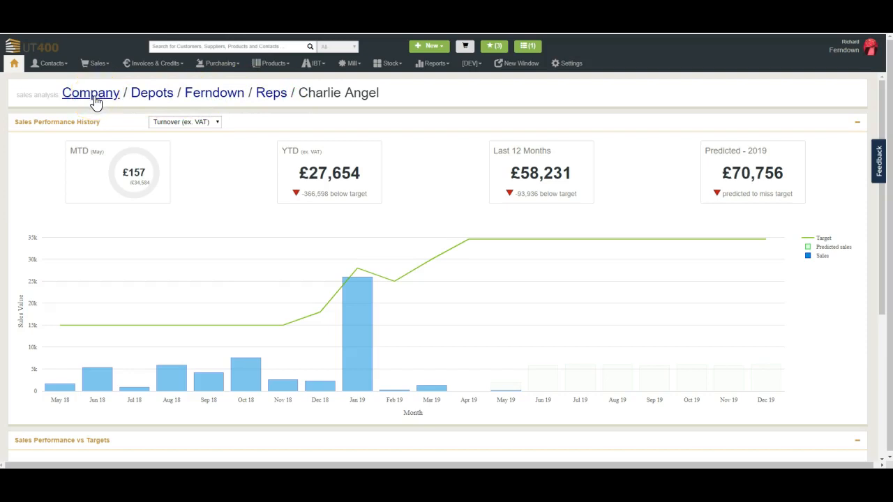
# - Return to the home dashboard and review the company activity, recent customers, recent sales orders and recent suppliers
pyautogui.click(14, 64)
pyautogui.scroll(-2, 523, 283)
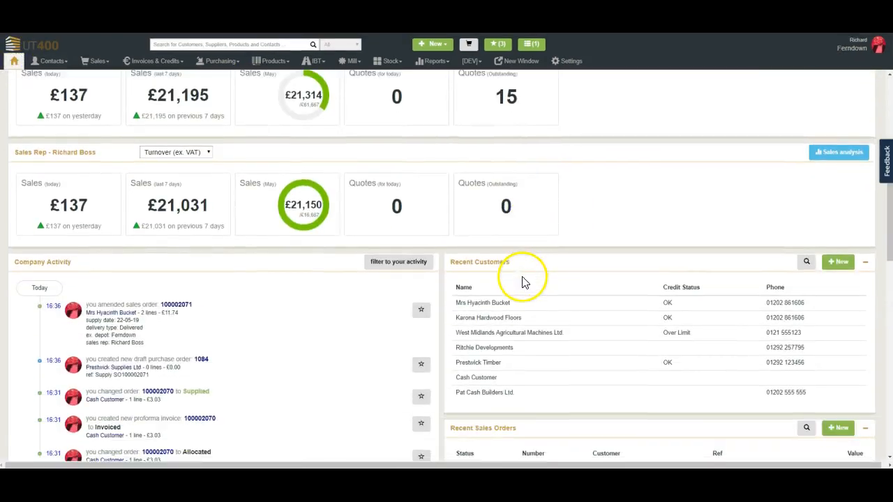
pyautogui.scroll(-2, 524, 283)
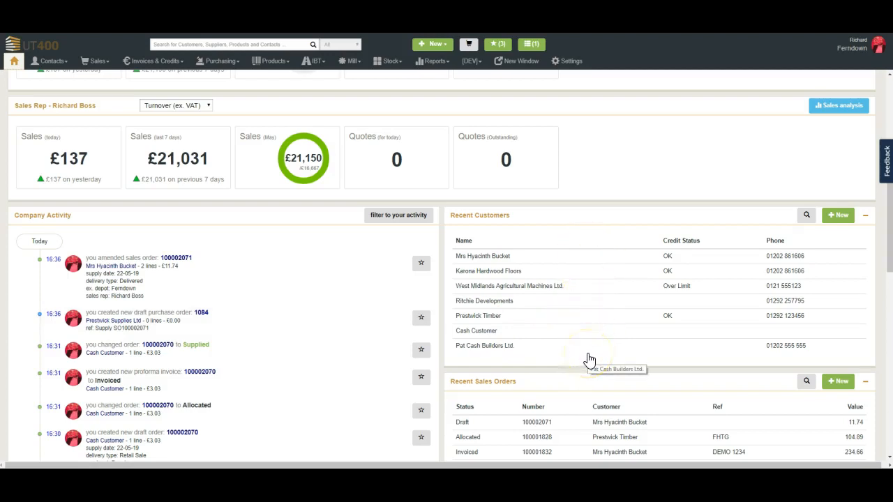
pyautogui.scroll(-1, 592, 325)
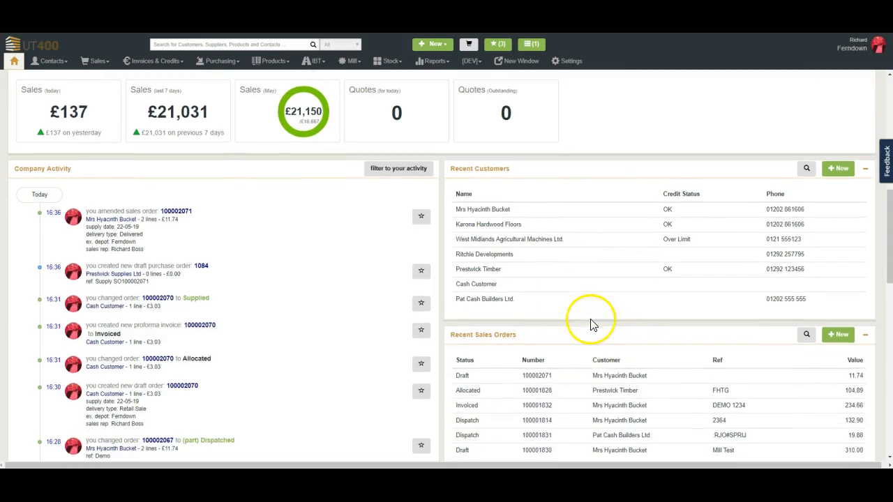
pyautogui.scroll(-3, 587, 370)
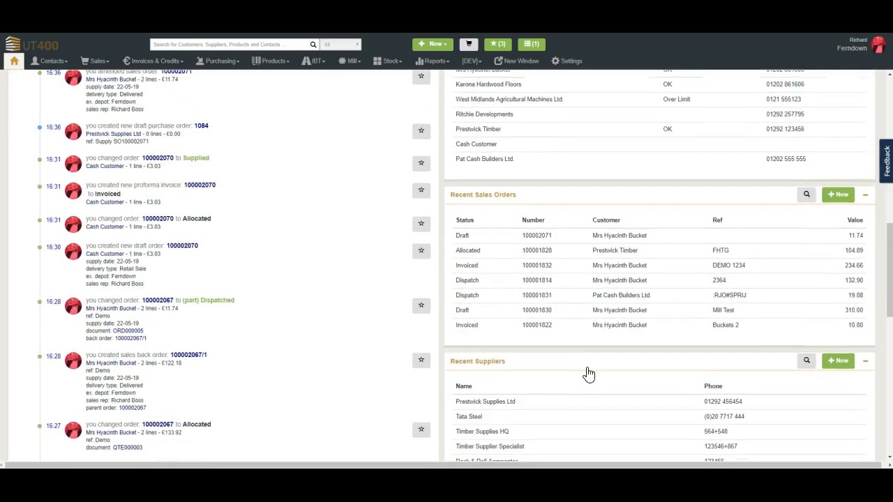
pyautogui.scroll(6, 588, 375)
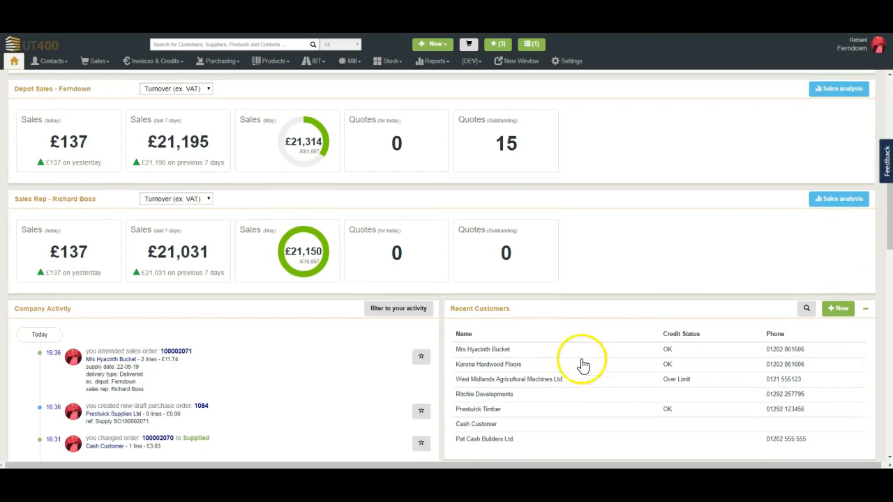
# - Search for "bucket" across customers, suppliers, products and contacts, and review the results
pyautogui.click(164, 44)
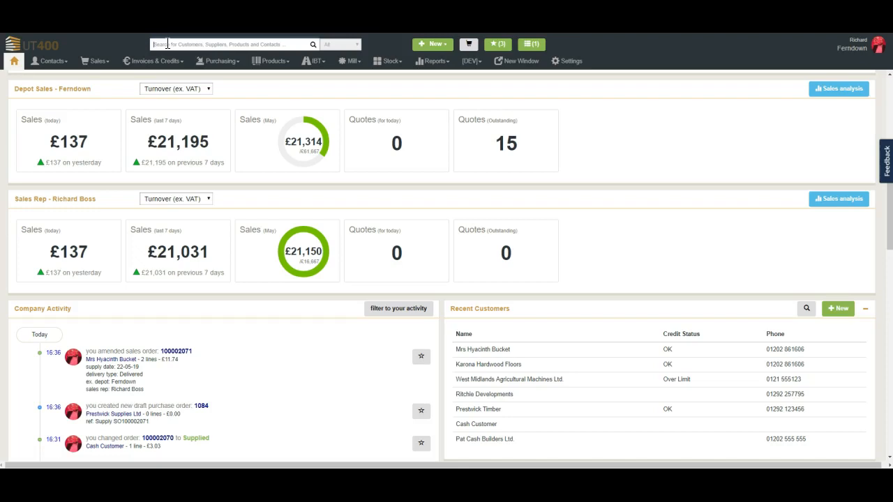
pyautogui.write('bucke')
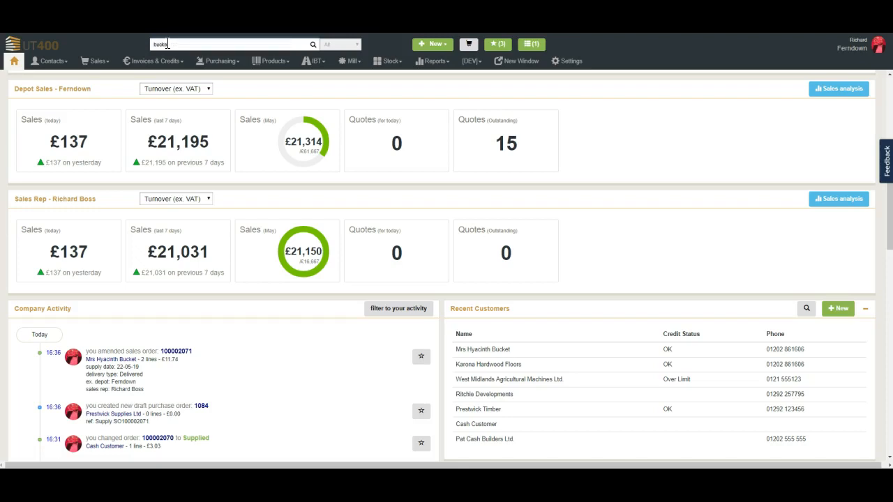
pyautogui.write('t')
pyautogui.press('Return')
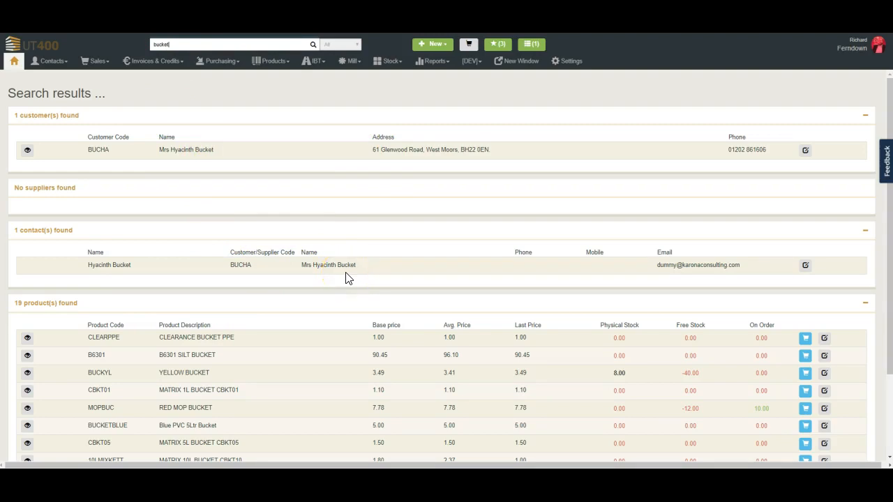
pyautogui.scroll(-2, 348, 278)
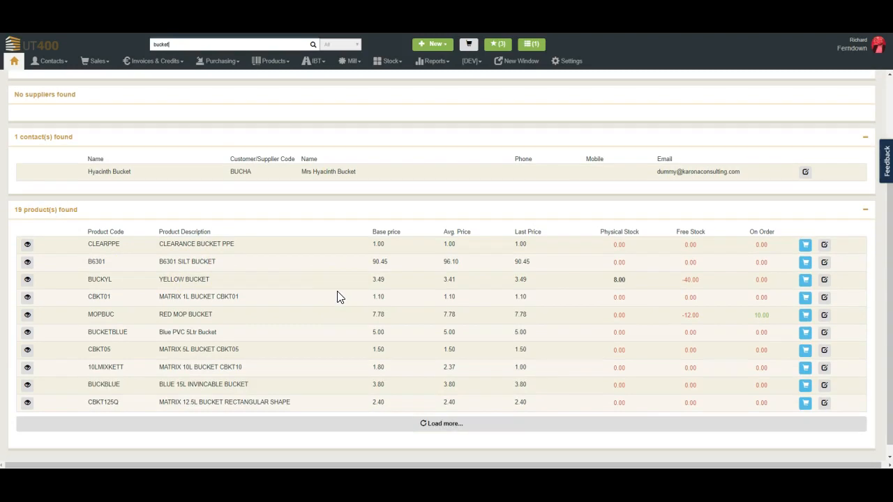
pyautogui.scroll(1, 332, 300)
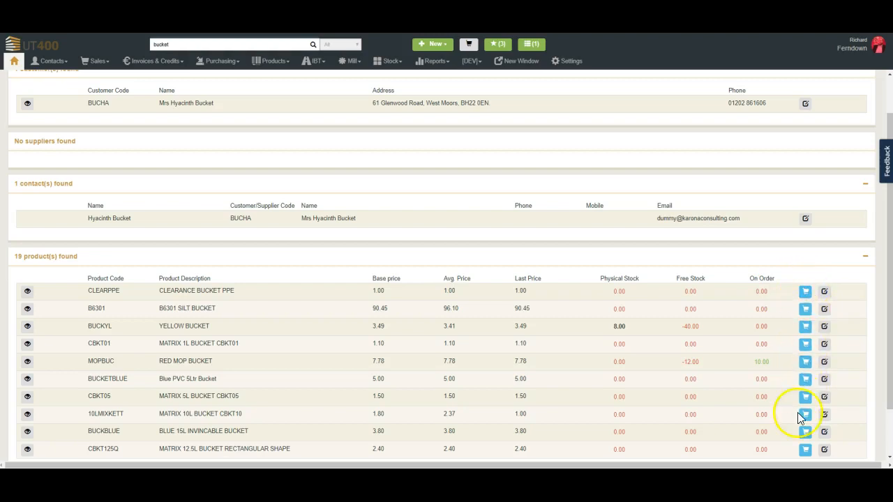
pyautogui.scroll(1, 686, 304)
pyautogui.scroll(-1, 688, 303)
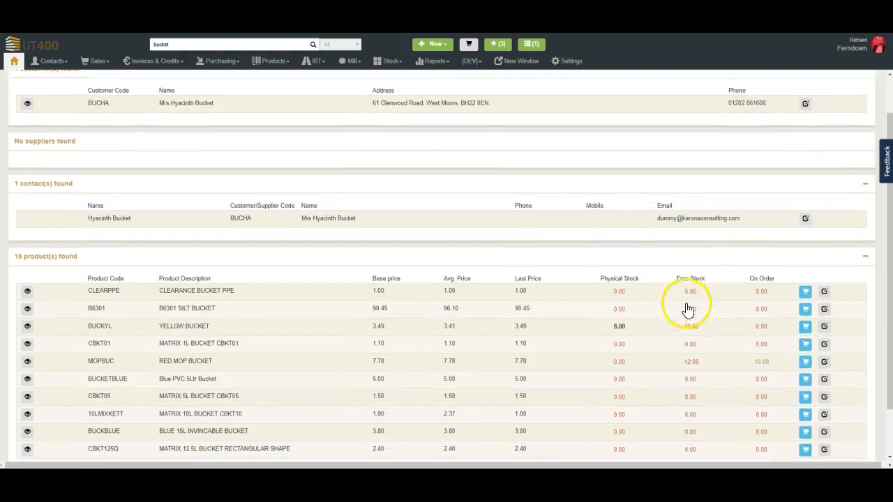
# - Open the customer record from the search results and acknowledge its customer alert
pyautogui.scroll(1, 688, 289)
pyautogui.click(805, 150)
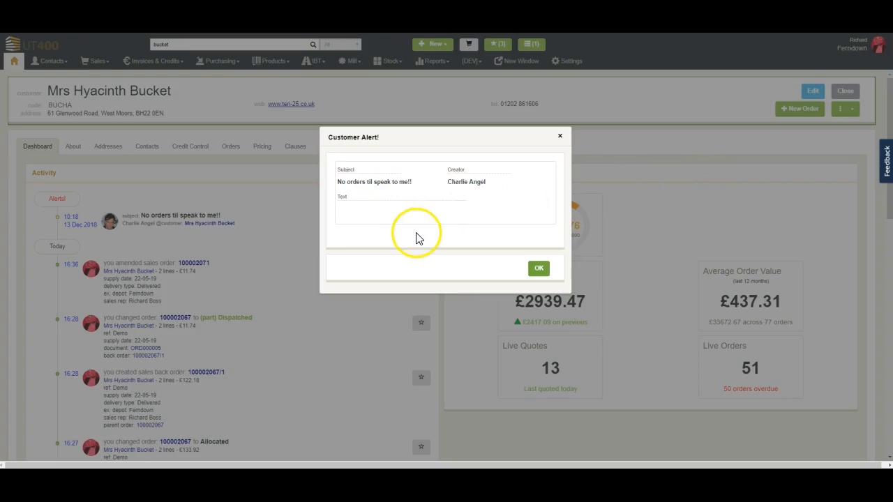
pyautogui.click(537, 271)
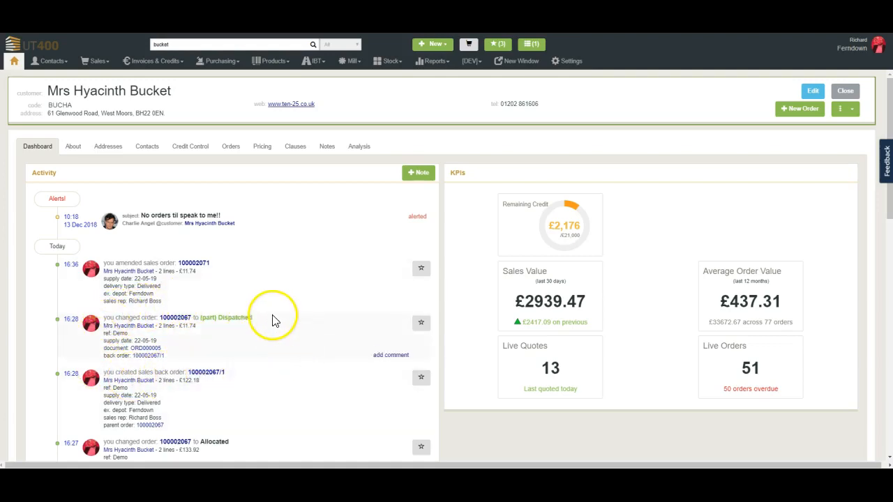
# - Mark today's part-dispatched order message in the customer's activity as a favourite and review the favourite timeline messages
pyautogui.click(421, 325)
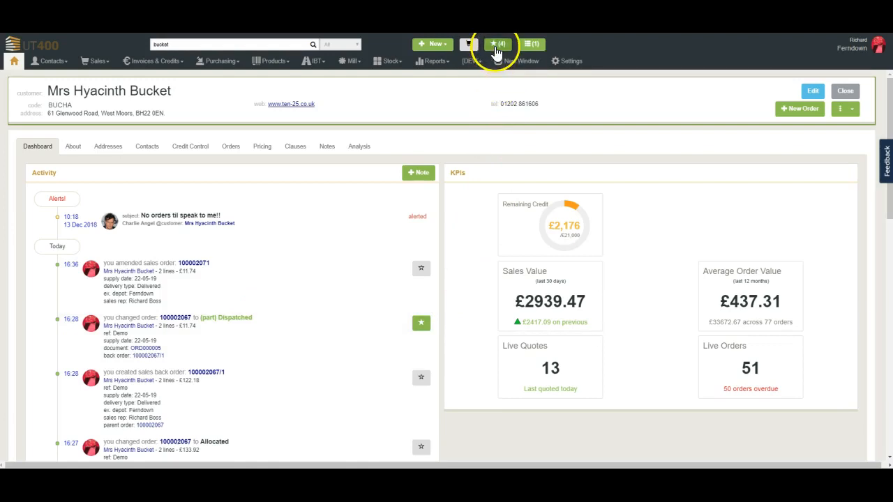
pyautogui.click(497, 45)
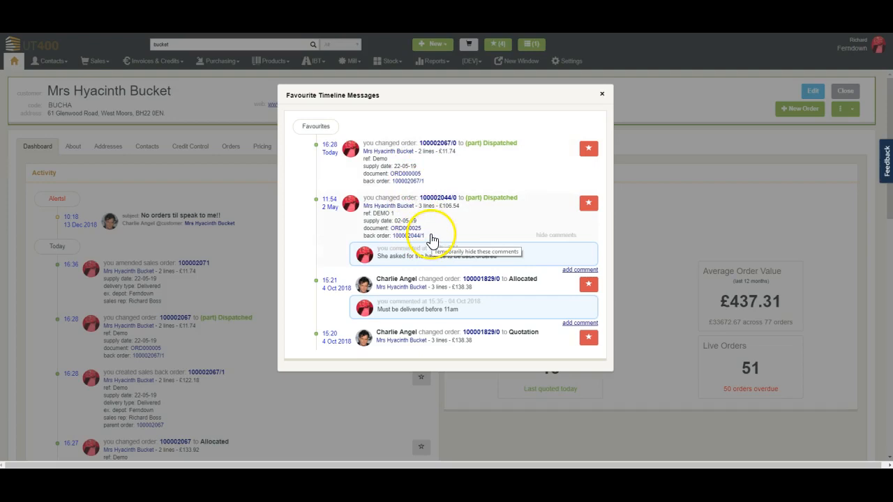
pyautogui.click(602, 94)
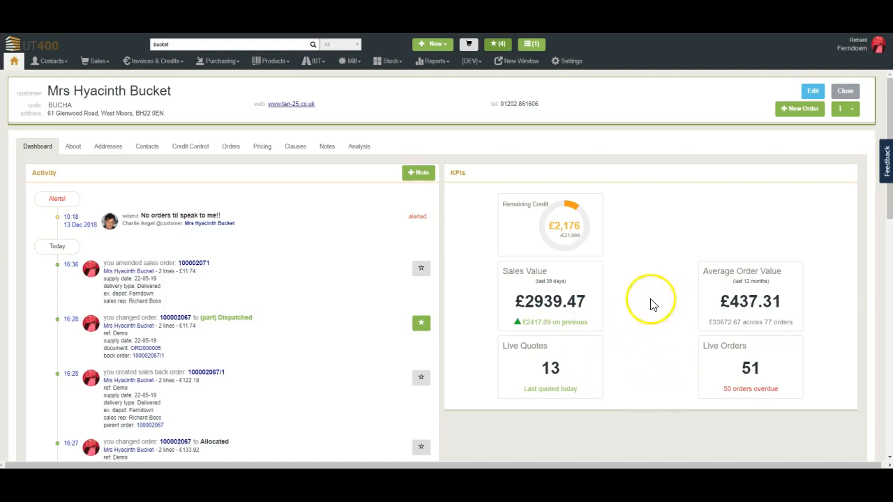
# - Review the customer's credit control details and order list through the Remaining Credit and Live Quotes KPIs
pyautogui.click(543, 225)
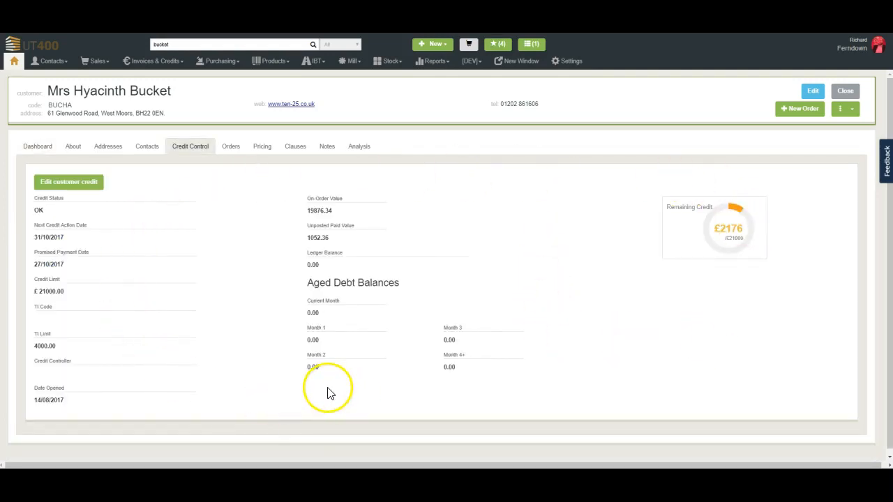
pyautogui.click(31, 149)
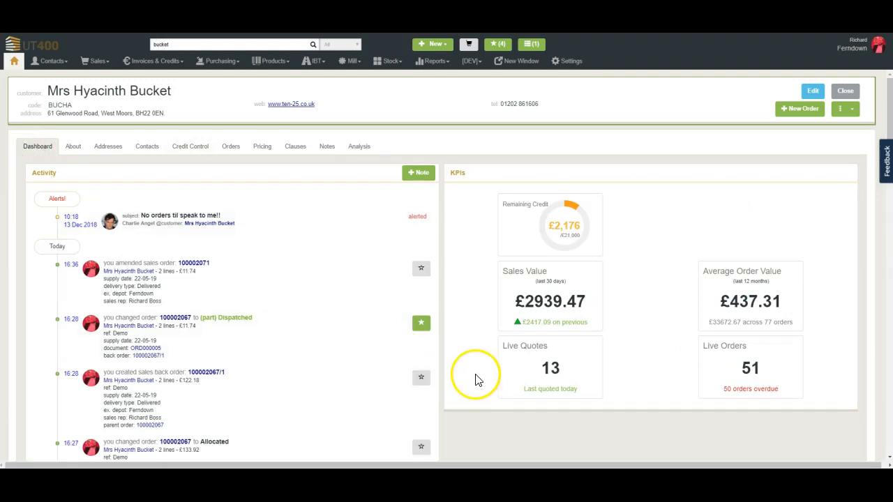
pyautogui.click(548, 368)
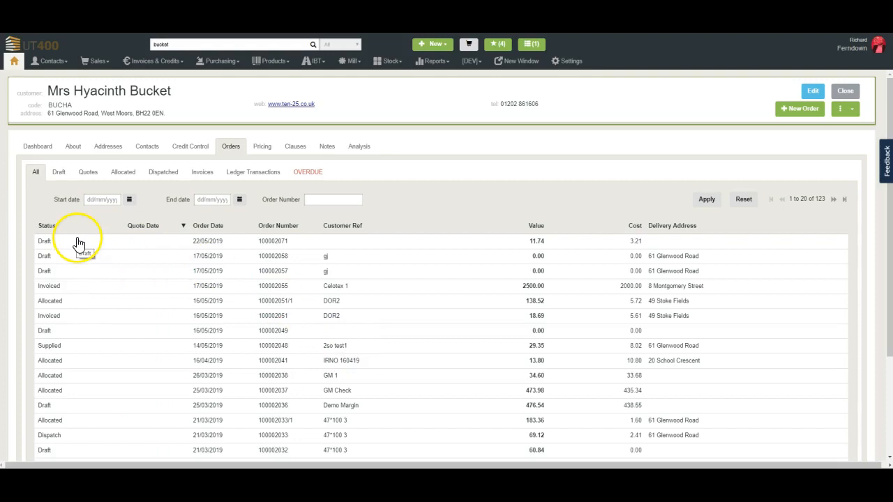
# - Review the customer's invoicing address, delivery addresses and contacts
pyautogui.click(101, 145)
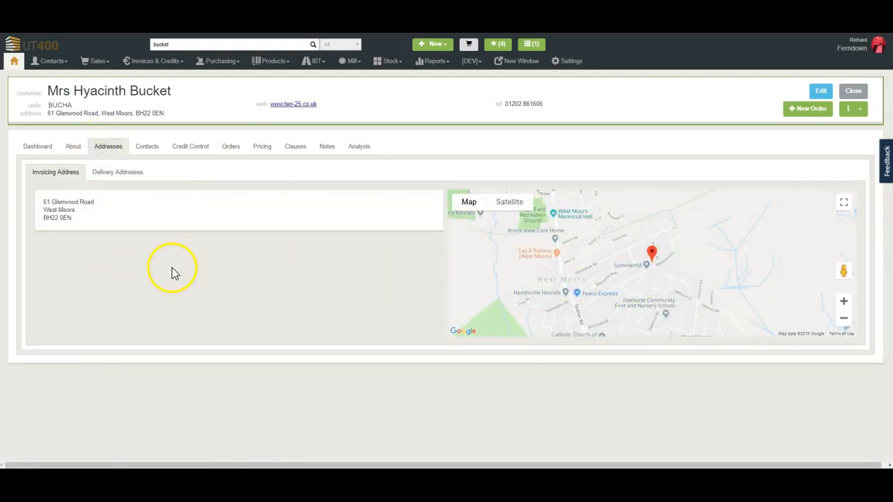
pyautogui.click(111, 173)
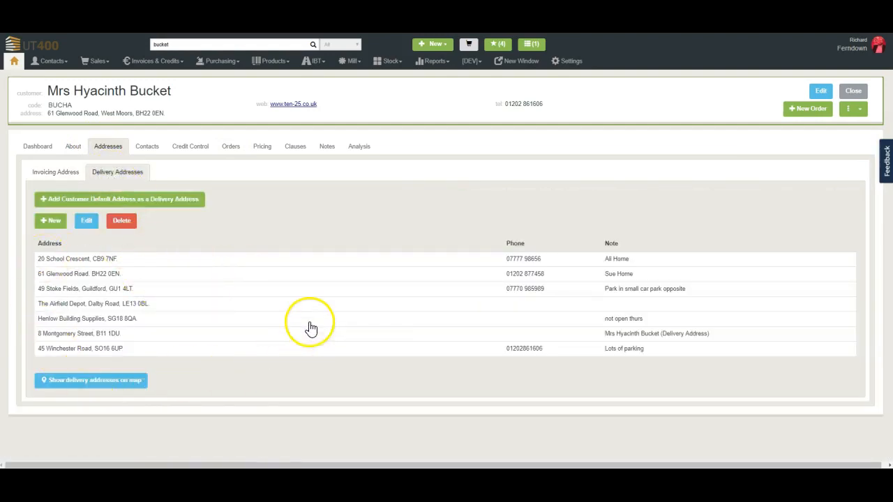
pyautogui.click(145, 146)
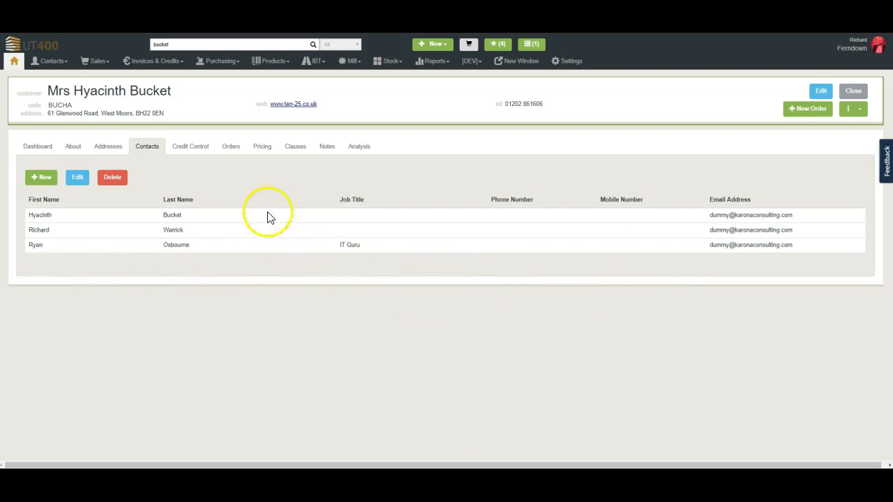
# - Examine the customer's sales analysis chart for the last 3 months
pyautogui.click(359, 148)
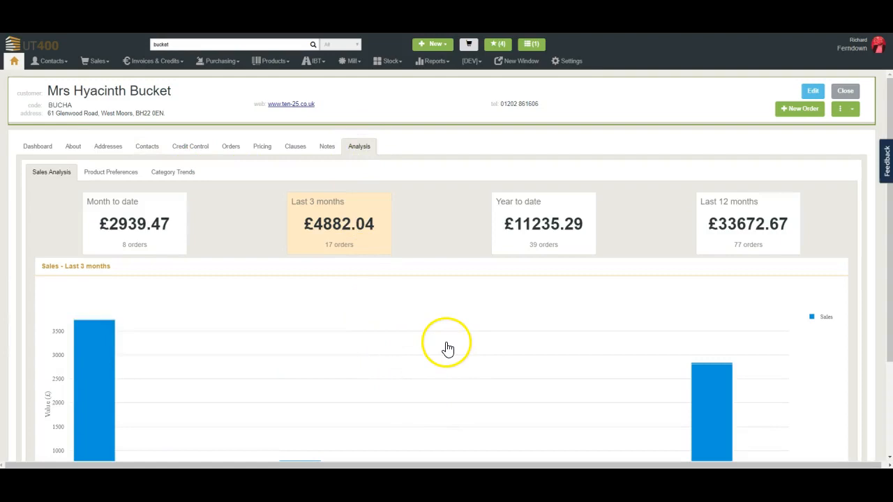
pyautogui.scroll(-2, 440, 328)
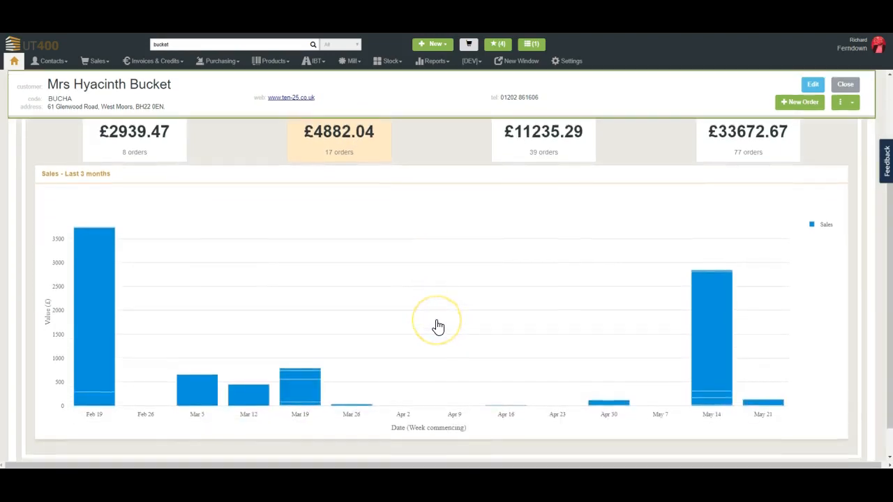
# - Review the customer's month-to-date and year-to-date sales charts, and inspect the largest order in the February 2019 bar
pyautogui.scroll(1, 437, 325)
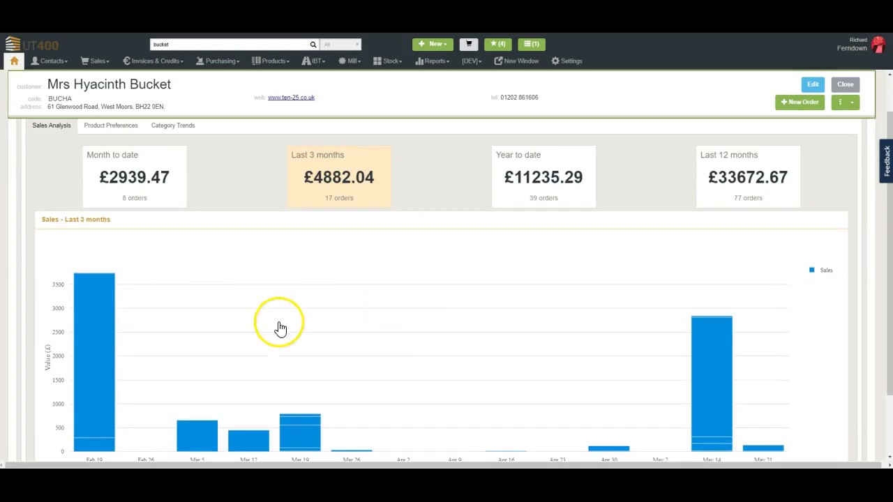
pyautogui.click(114, 176)
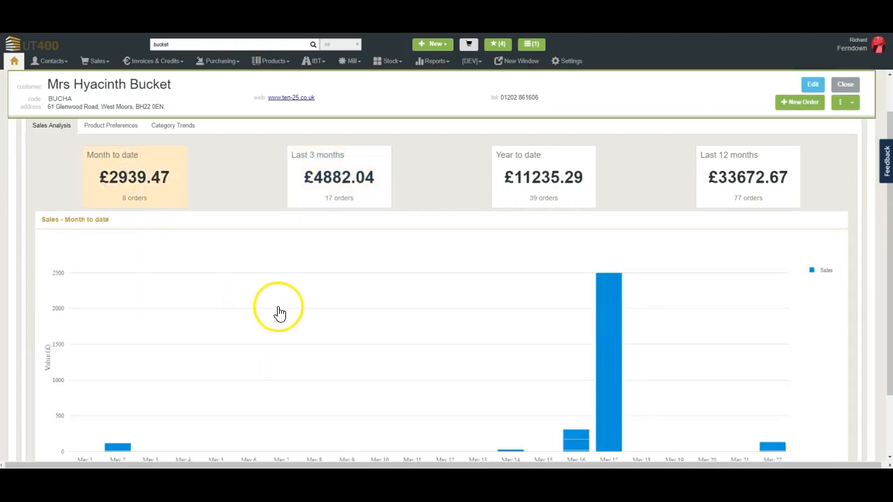
pyautogui.click(539, 194)
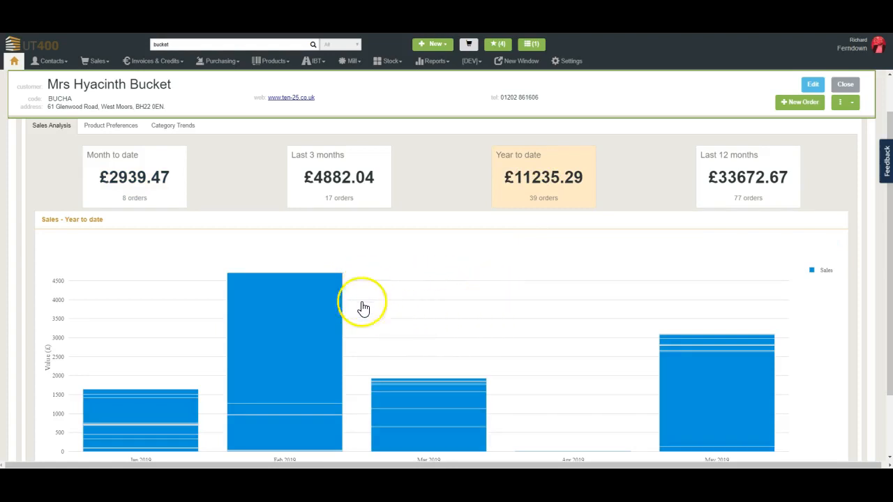
pyautogui.moveTo(275, 314)
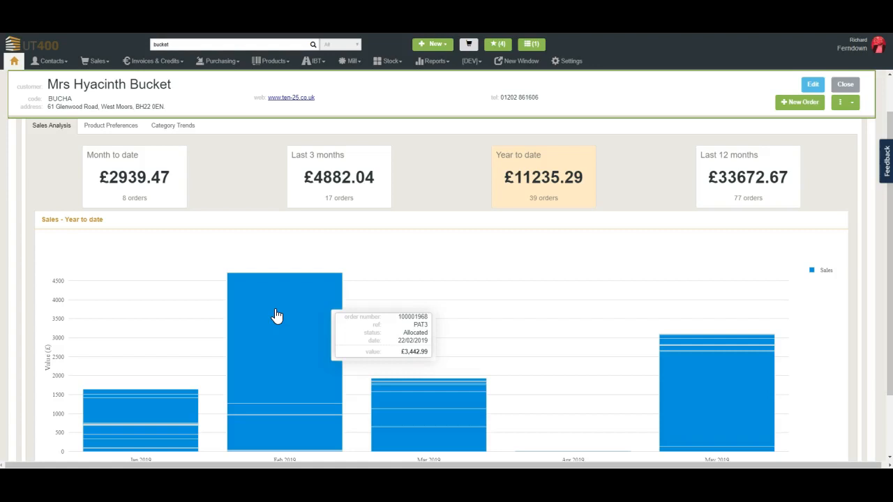
# - Review the customer's spending by category and product preferences, dismissing the call reminder
pyautogui.scroll(1, 276, 315)
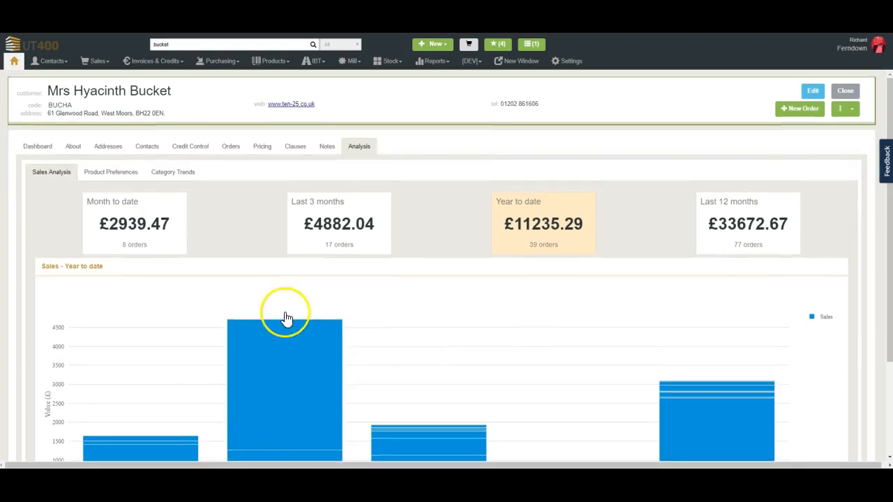
pyautogui.click(176, 173)
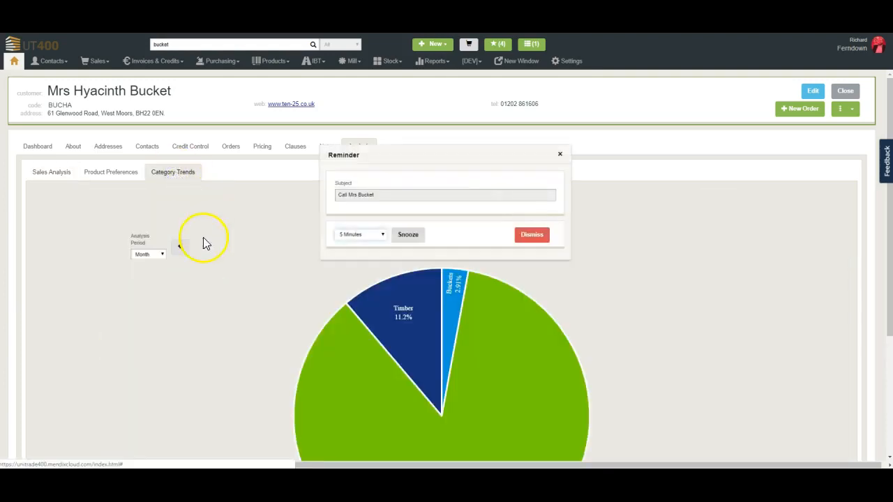
pyautogui.click(533, 235)
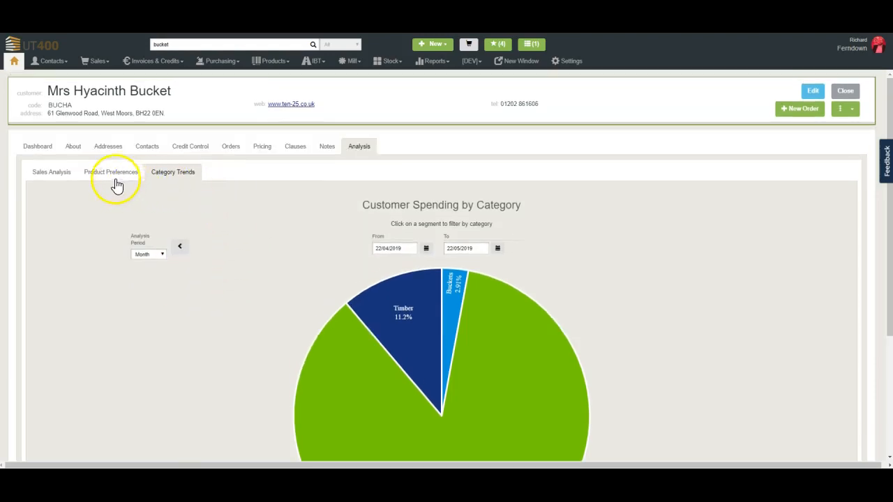
pyautogui.click(108, 173)
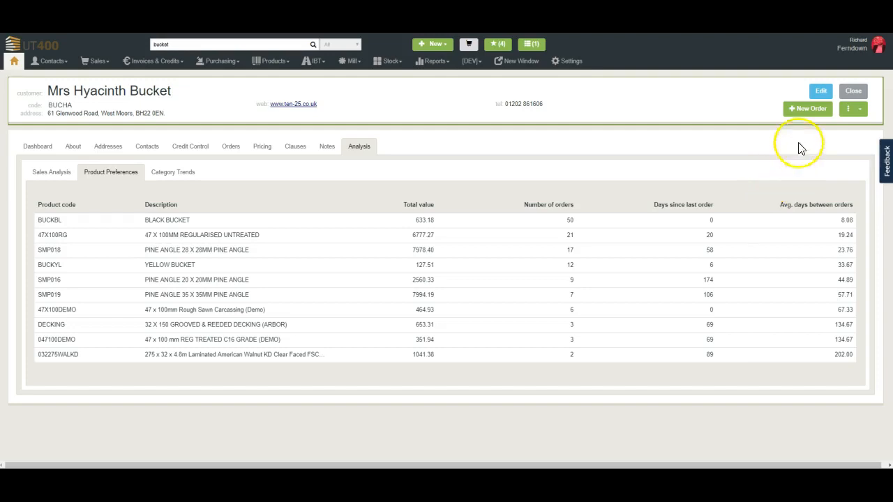
# - Create a new sales order for the customer and add the product BLACK BUCKET (BUCKBL) as an order line
pyautogui.click(802, 110)
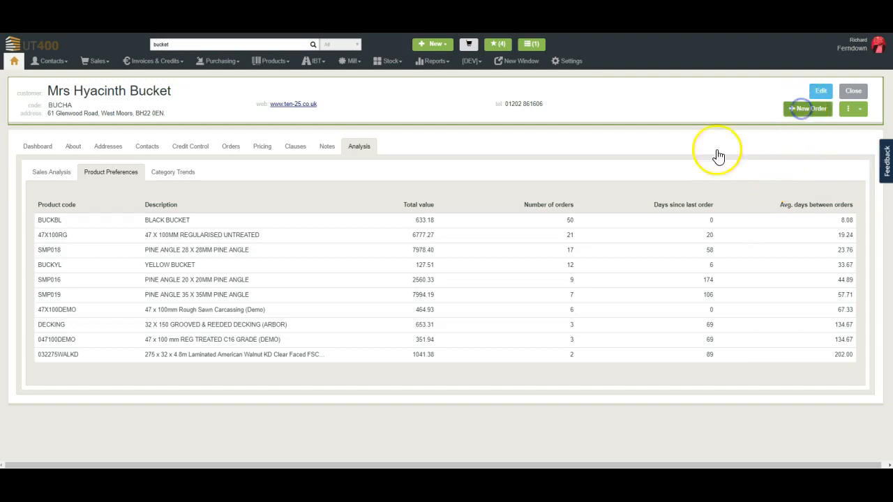
pyautogui.click(620, 153)
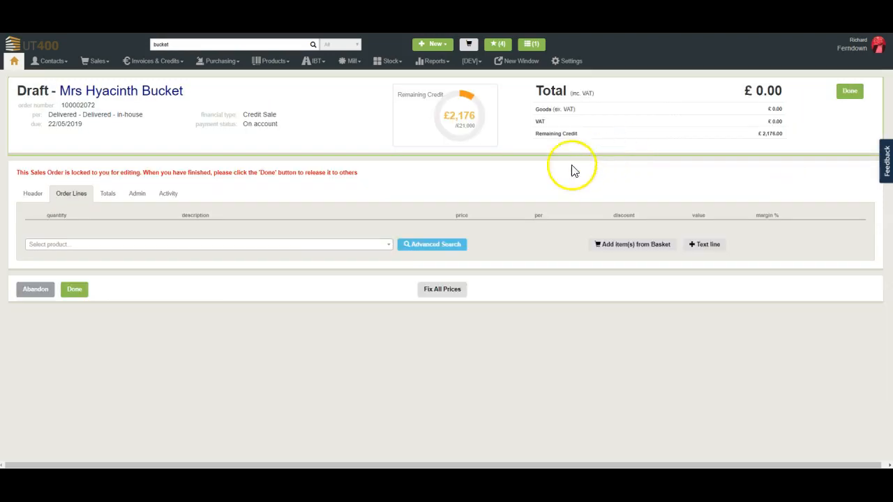
pyautogui.click(78, 245)
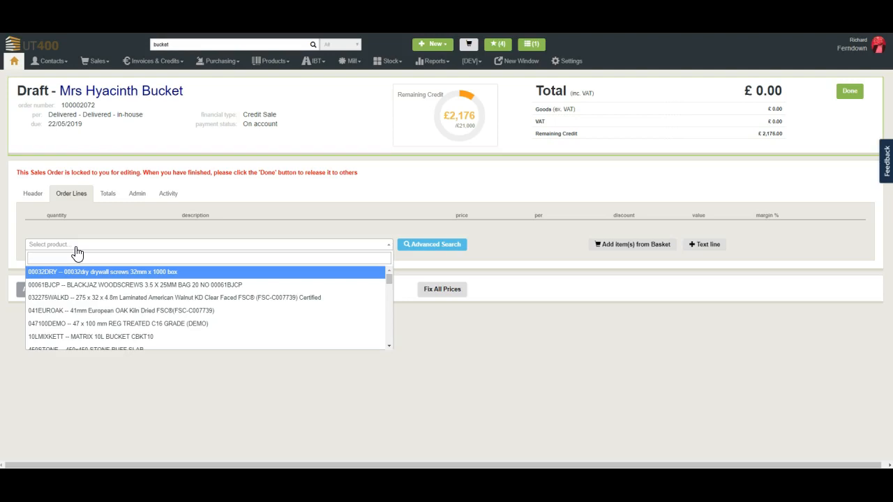
pyautogui.write('blc')
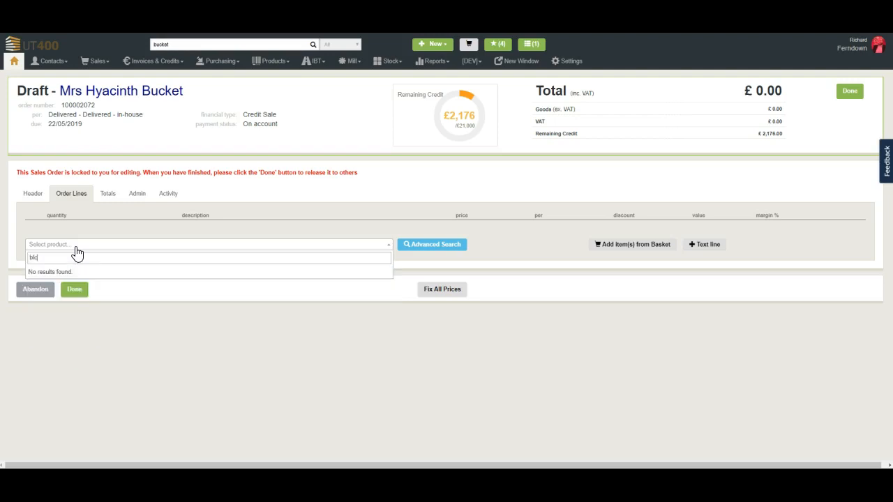
pyautogui.write('a')
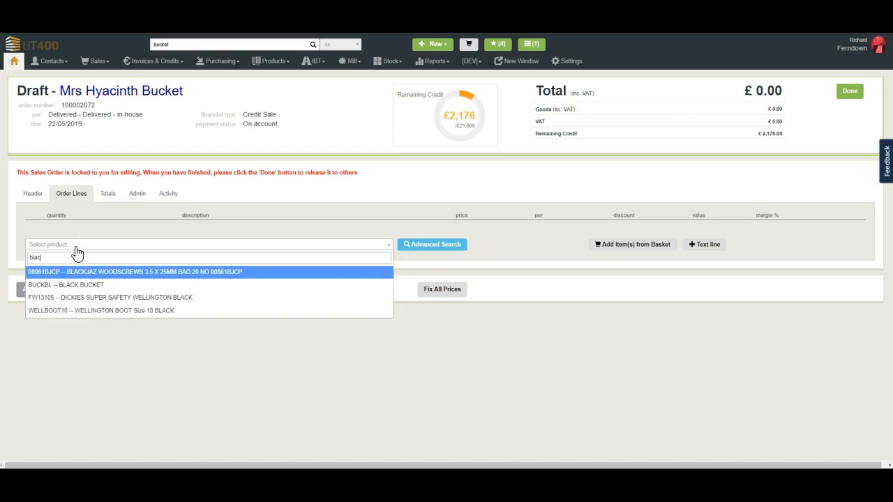
pyautogui.press('Down')
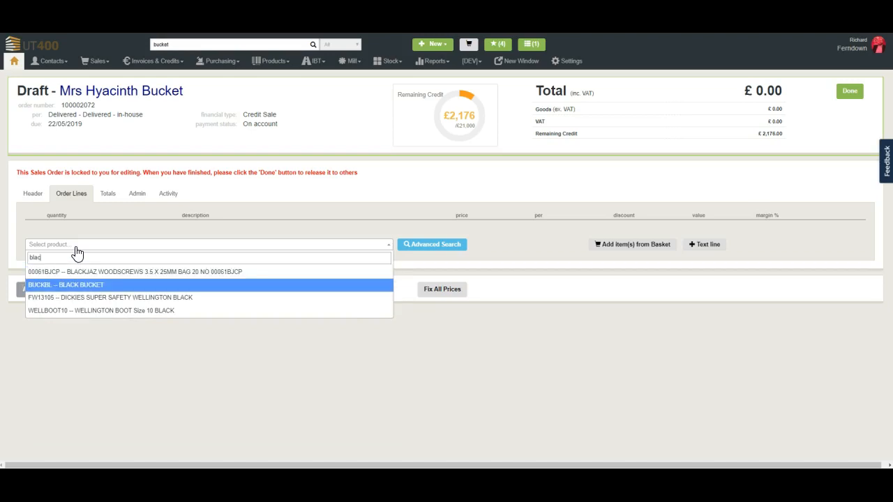
pyautogui.press('Return')
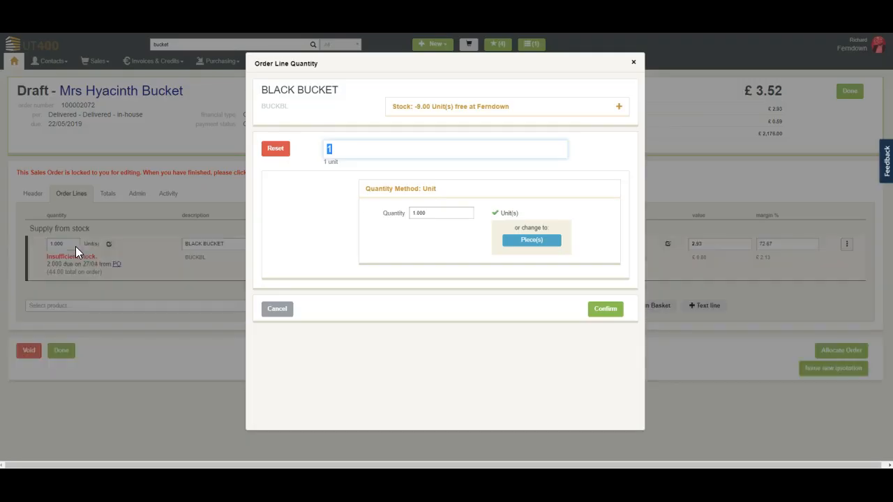
# - Check the black bucket's stock breakdown and set the order line quantity to 10 units
pyautogui.click(619, 107)
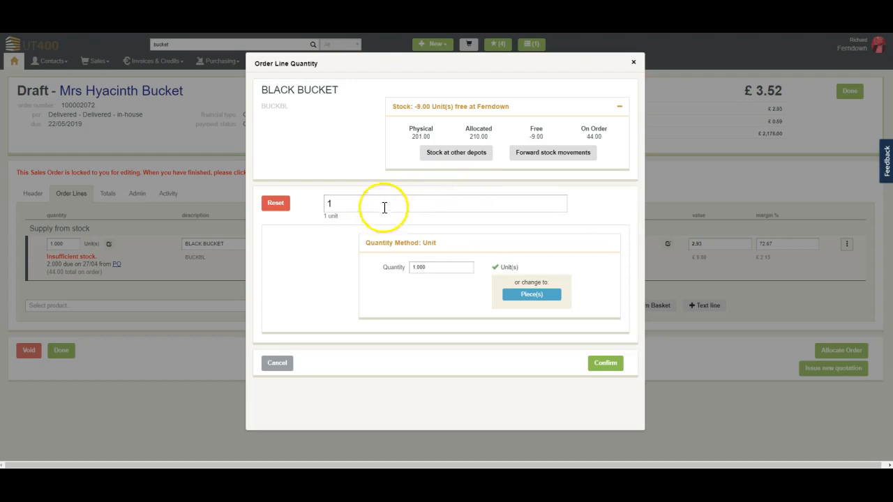
pyautogui.moveTo(385, 206); pyautogui.dragTo(318, 206)
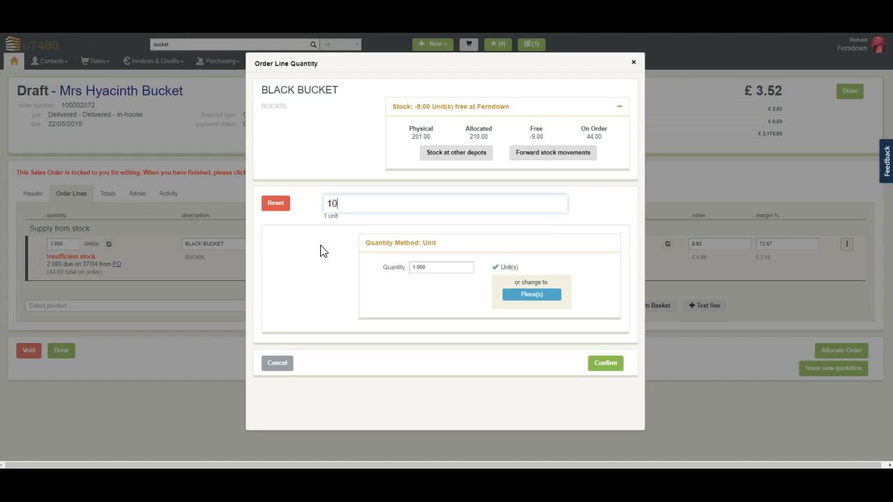
pyautogui.write('10')
pyautogui.press('Return')
pyautogui.click(323, 256)
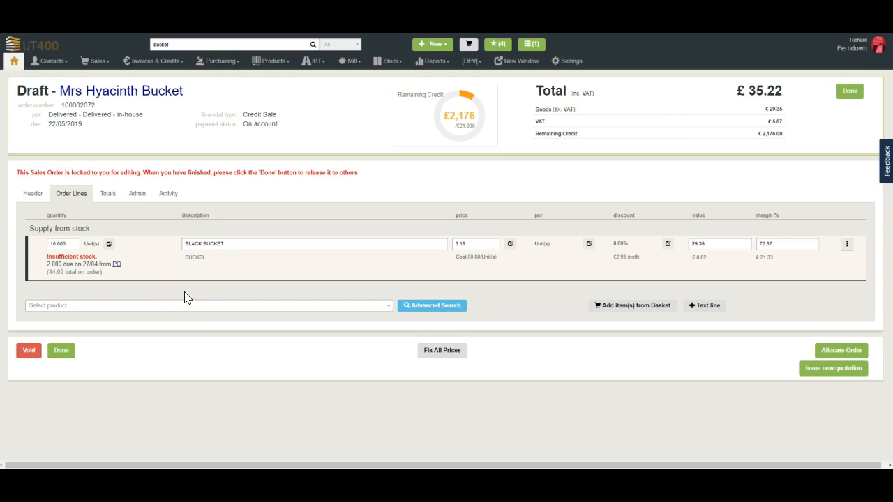
# - Add 47 x 100mm Rough Sawn Carcassing (Demo) to the order with one 3.00 m and one 3.60 m length
pyautogui.click(93, 309)
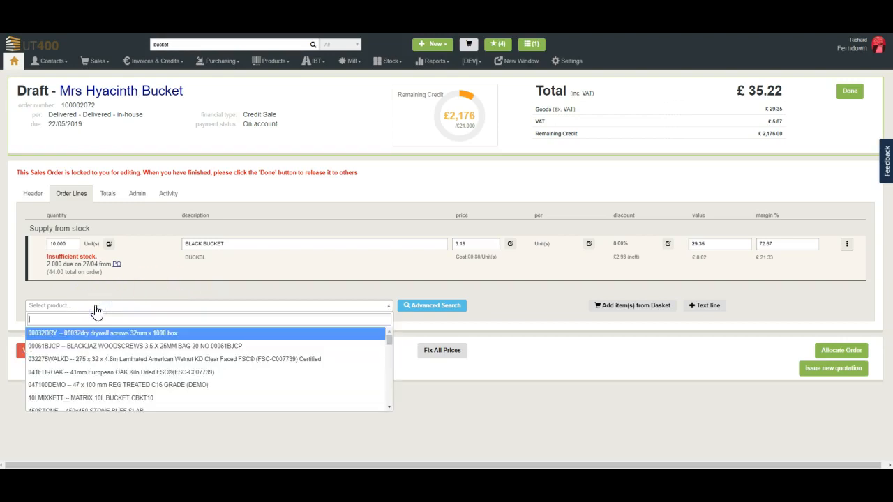
pyautogui.write('4')
pyautogui.write('x')
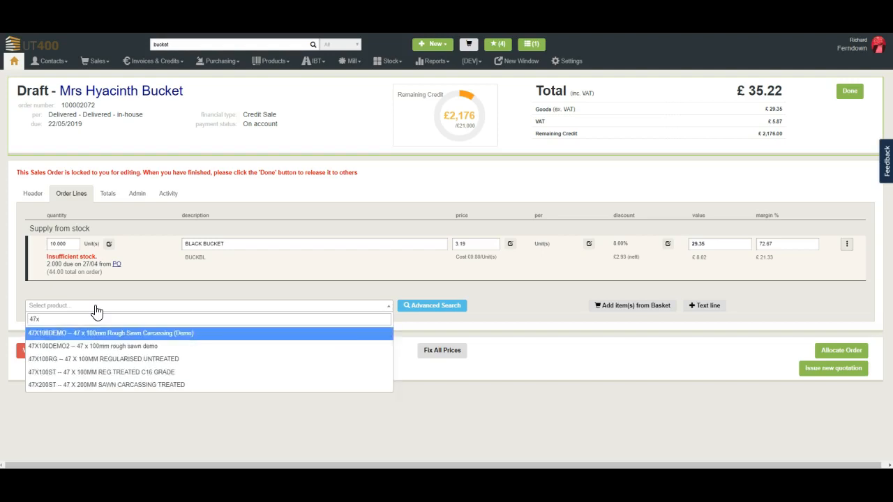
pyautogui.press('Return')
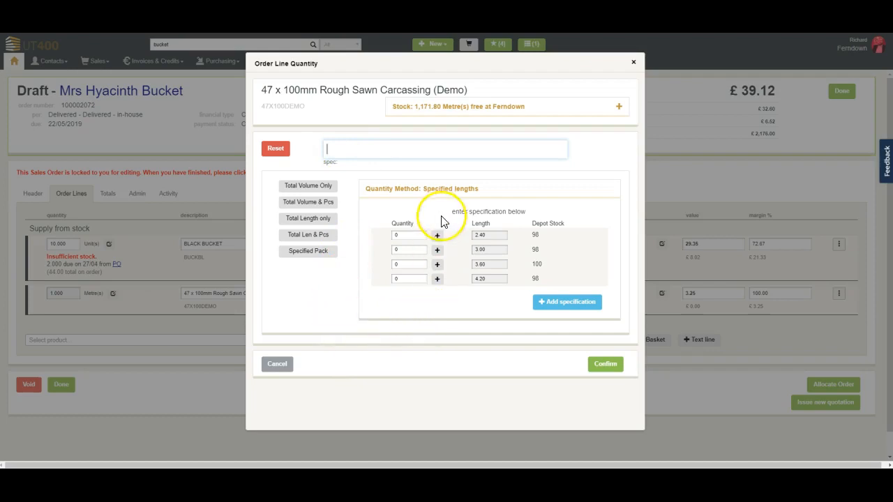
pyautogui.click(437, 251)
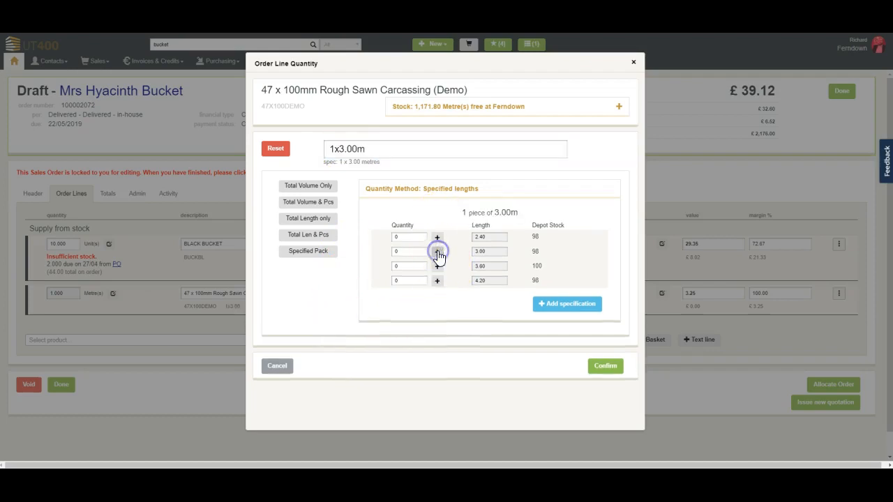
pyautogui.click(437, 266)
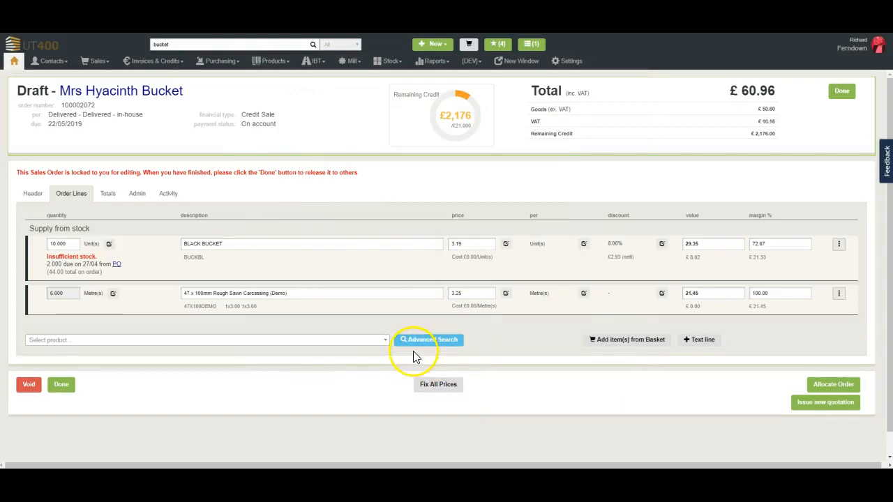
# - Change the carcassing line's length specification to 2x3 1x3.6
pyautogui.click(113, 294)
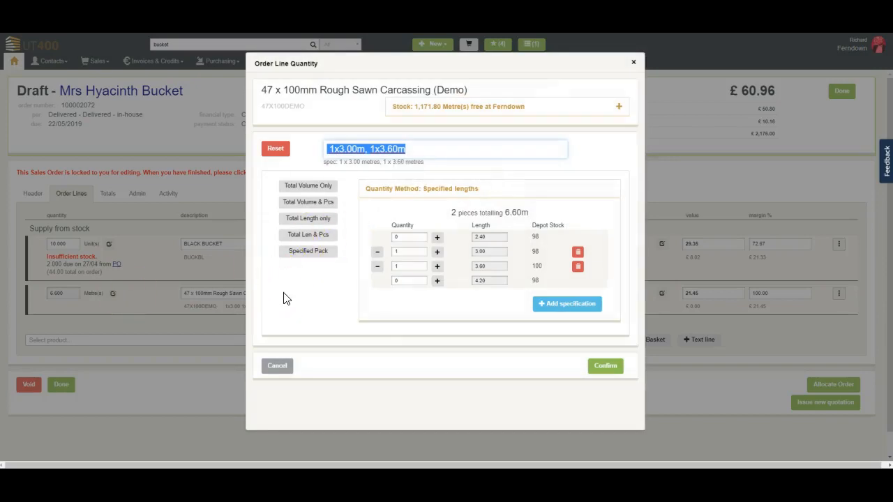
pyautogui.write('2')
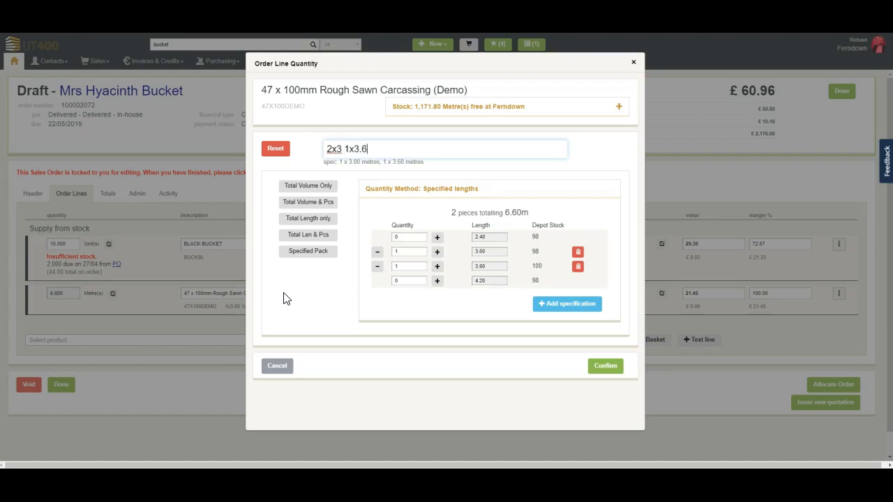
pyautogui.press('Return')
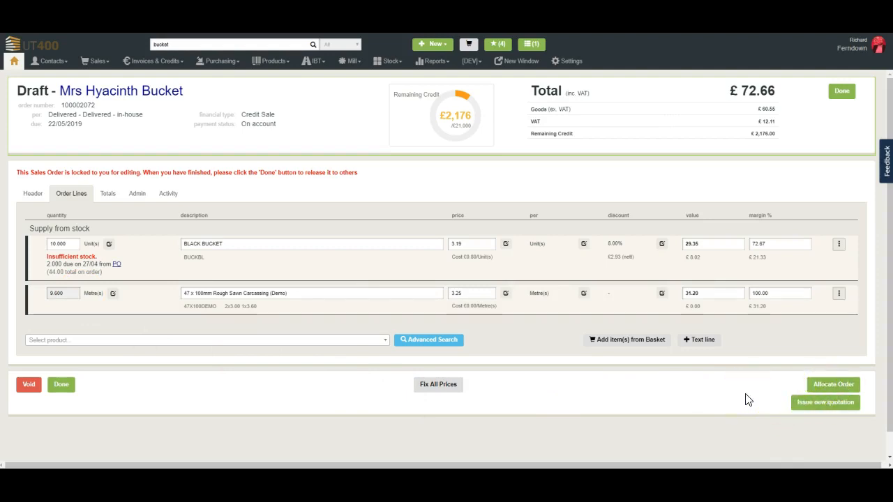
# - Issue a new quotation for the order and email it to the customer's address as a Customer Copy
pyautogui.click(816, 404)
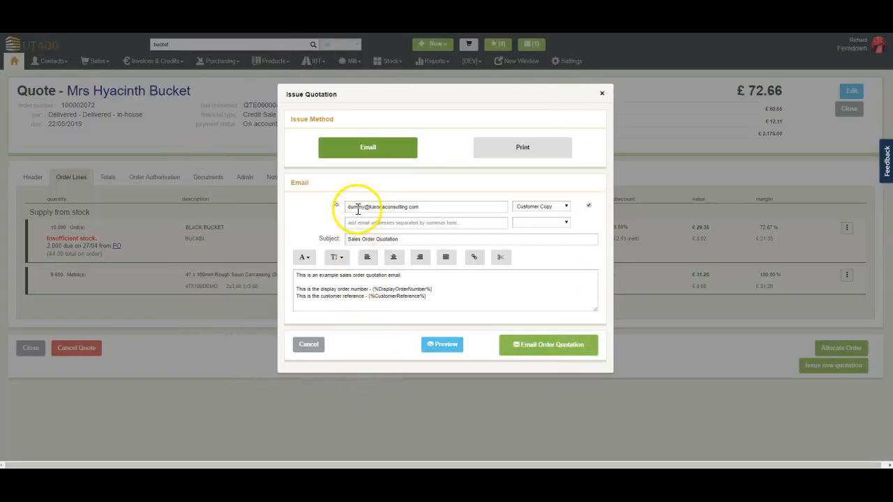
pyautogui.click(589, 206)
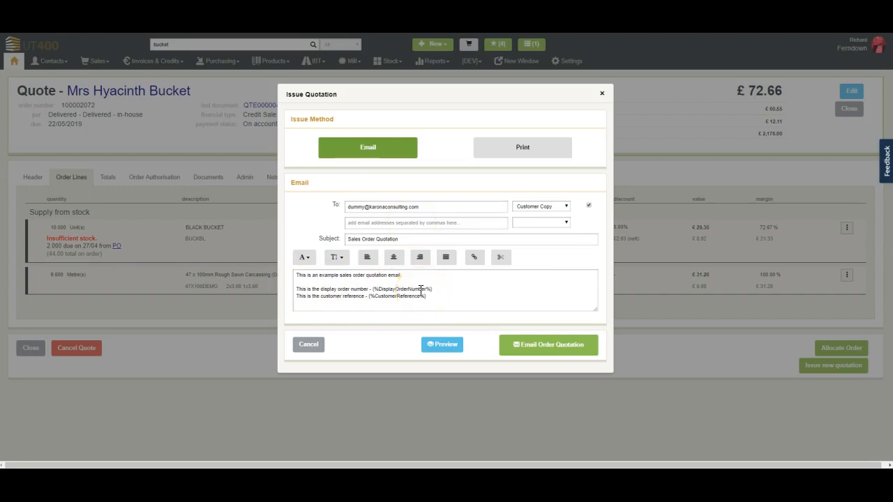
pyautogui.click(530, 347)
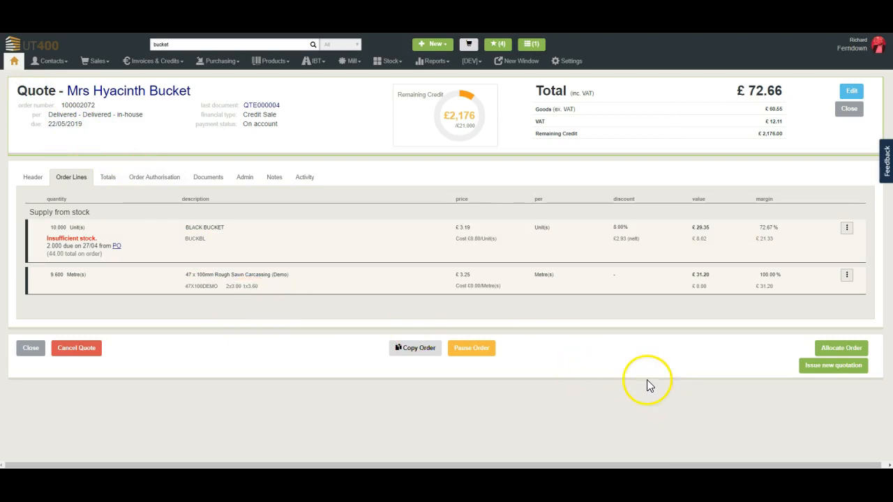
# - Start allocating the order with customer reference DEMO1 and choose the customer's main address for delivery
pyautogui.click(835, 350)
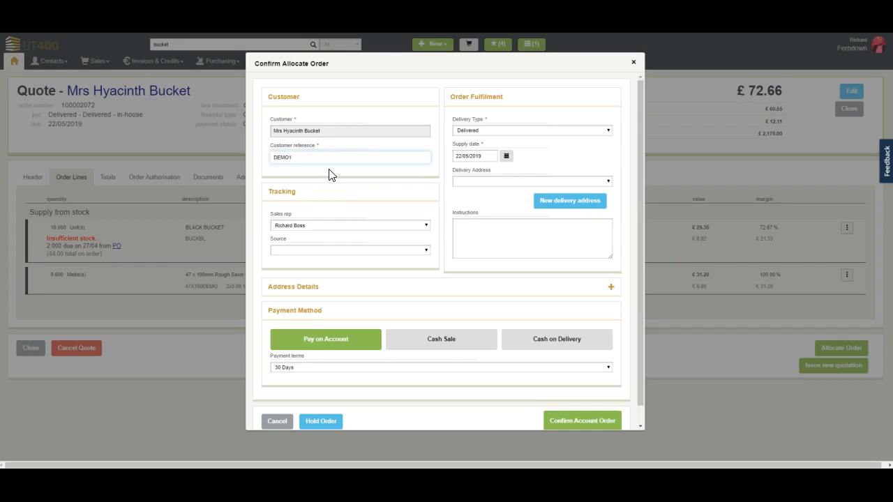
pyautogui.click(484, 179)
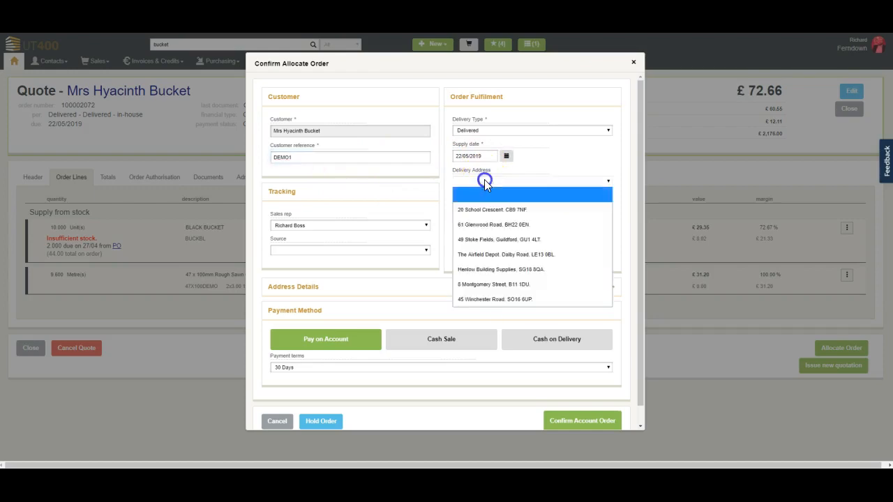
pyautogui.click(482, 224)
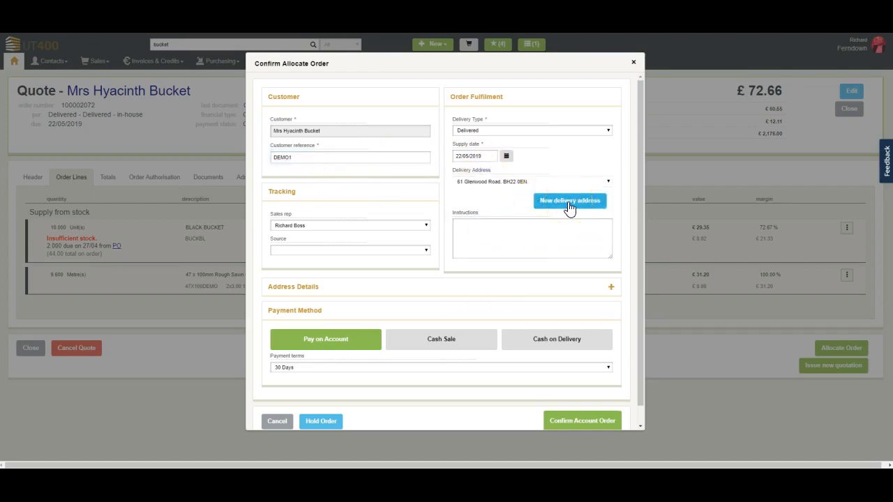
# - Check the selected delivery address's note, phone and map location in the allocation form
pyautogui.click(608, 286)
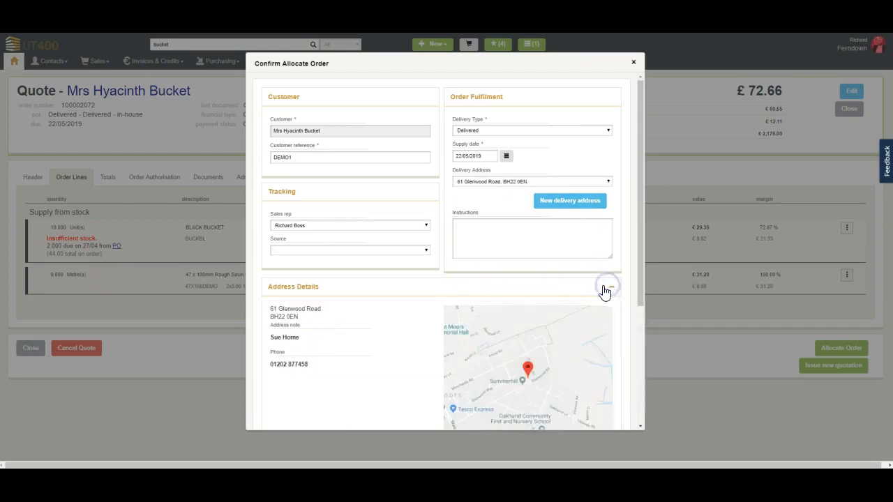
pyautogui.scroll(-1, 398, 345)
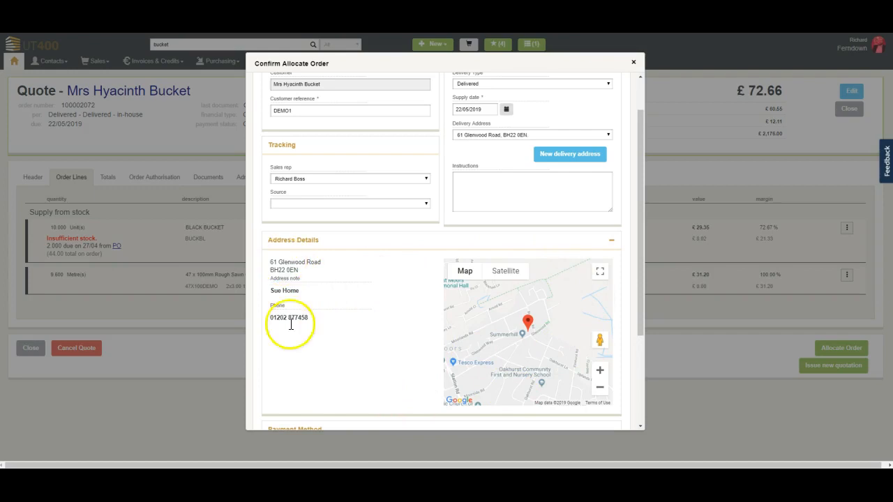
pyautogui.click(432, 243)
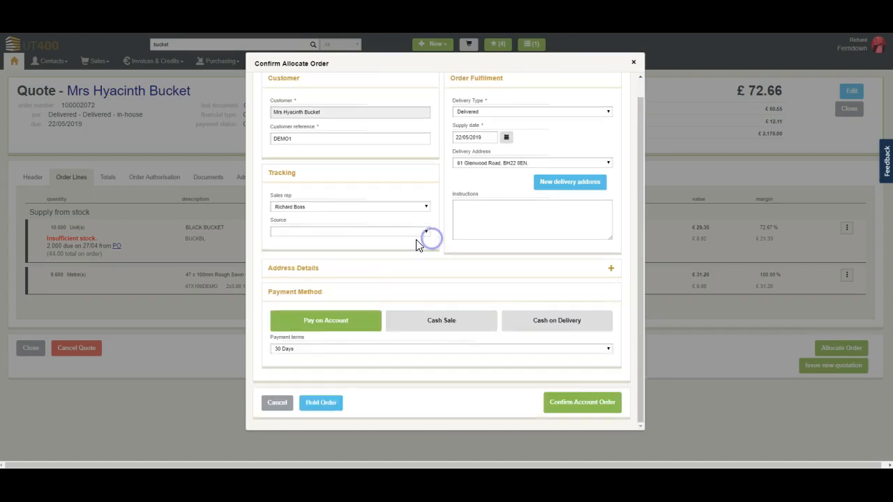
# - Set the order source to Phone, confirm the account order and skip issuing its order confirmation document
pyautogui.click(318, 232)
pyautogui.click(305, 258)
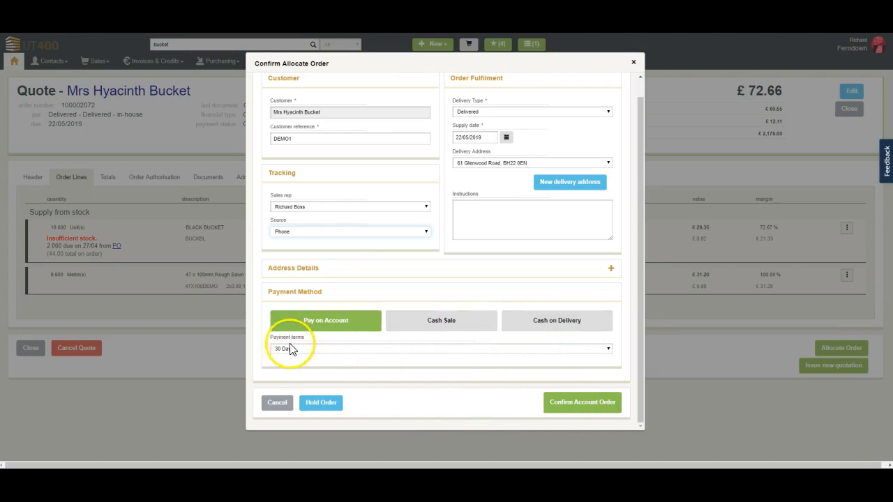
pyautogui.click(584, 406)
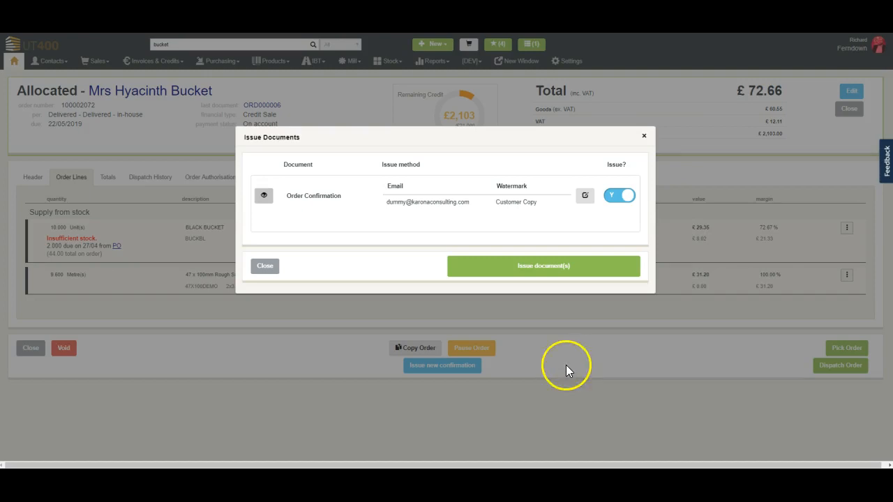
pyautogui.click(265, 265)
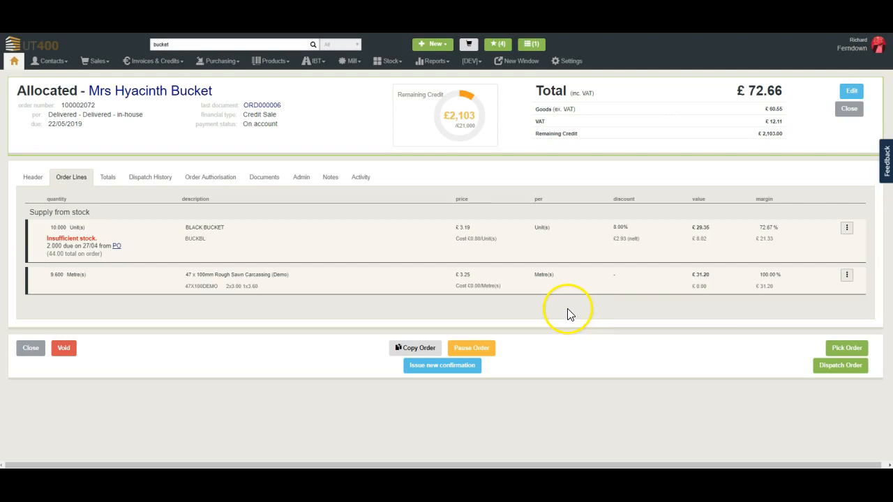
# - Edit the allocated order and review the BLACK BUCKET line's stock source options: From Purchase Order, Back-to-Back and Direct
pyautogui.click(851, 92)
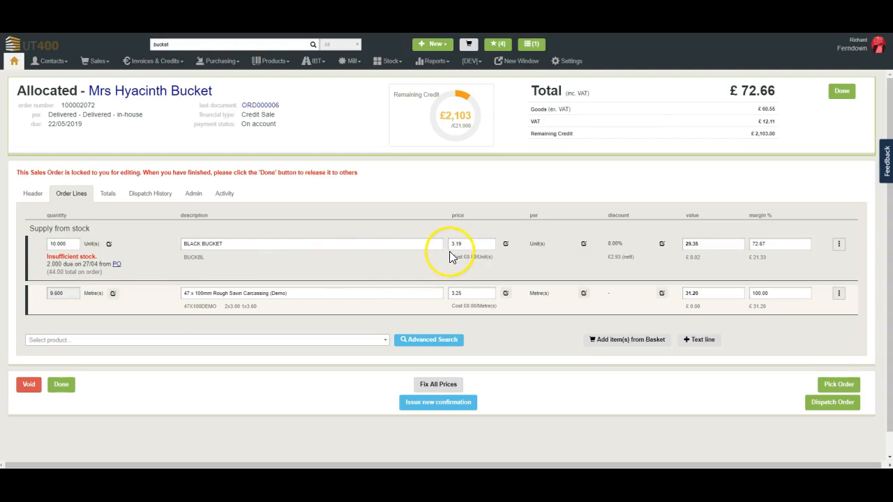
pyautogui.click(839, 246)
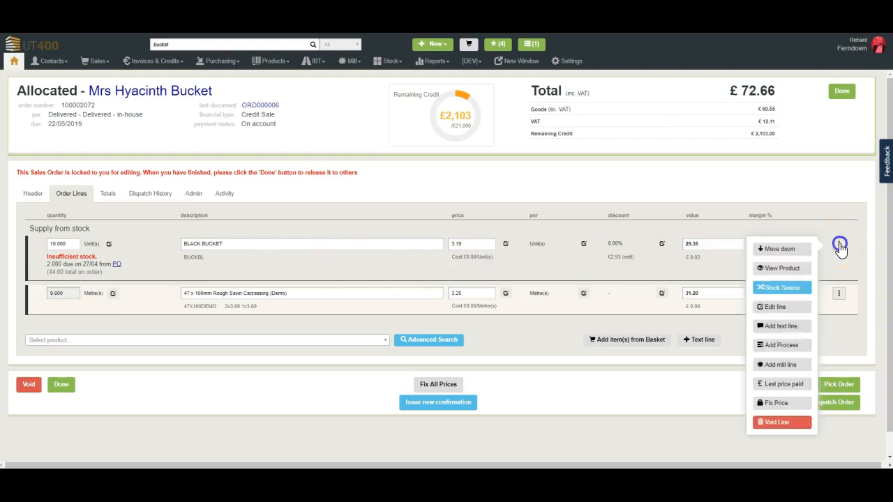
pyautogui.click(767, 292)
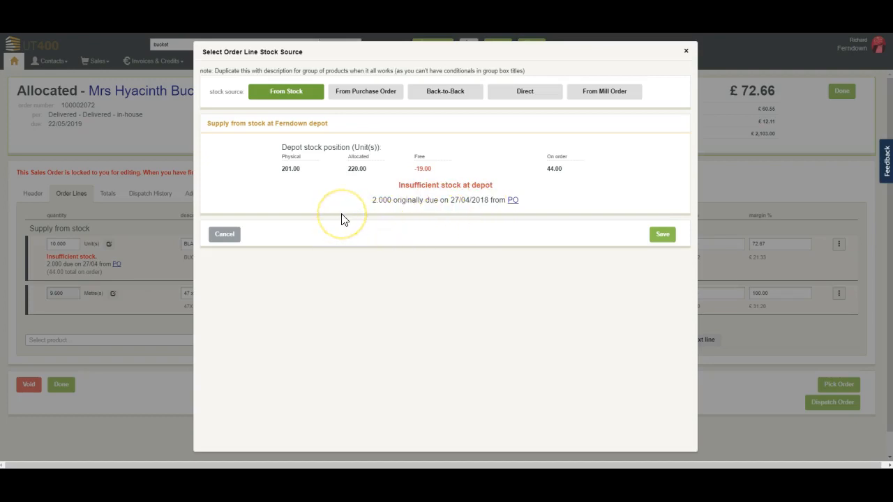
pyautogui.click(357, 97)
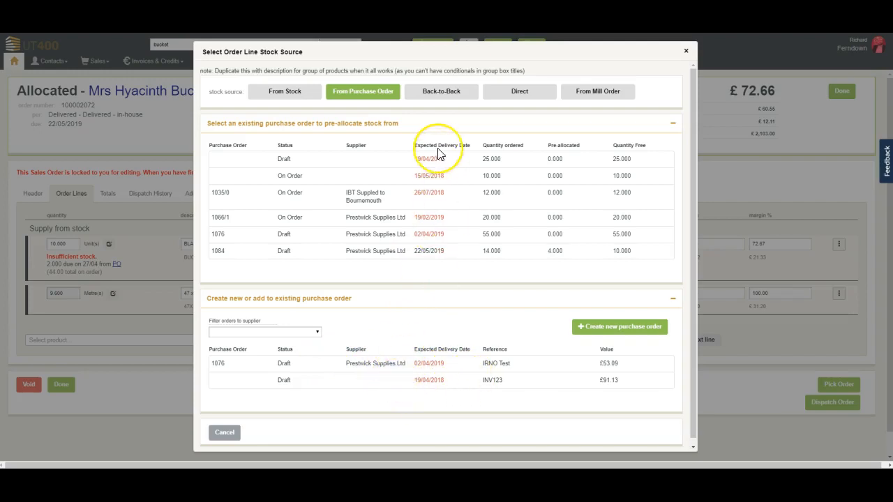
pyautogui.click(433, 93)
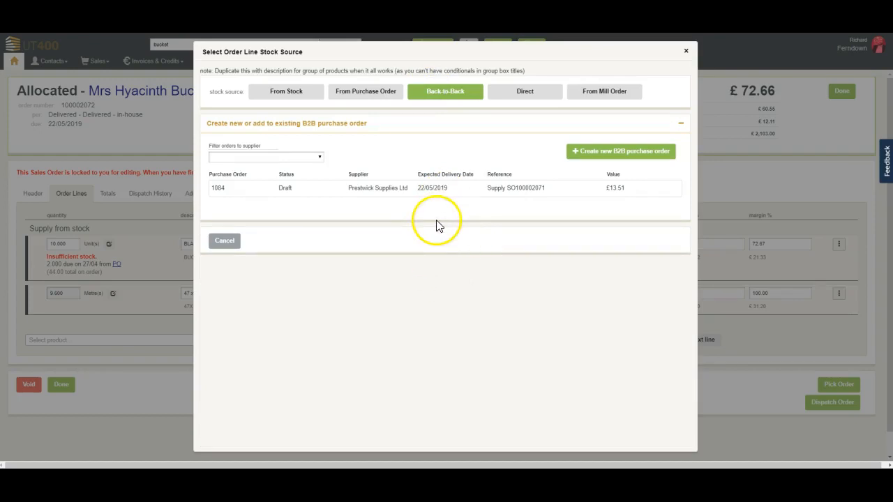
pyautogui.click(519, 96)
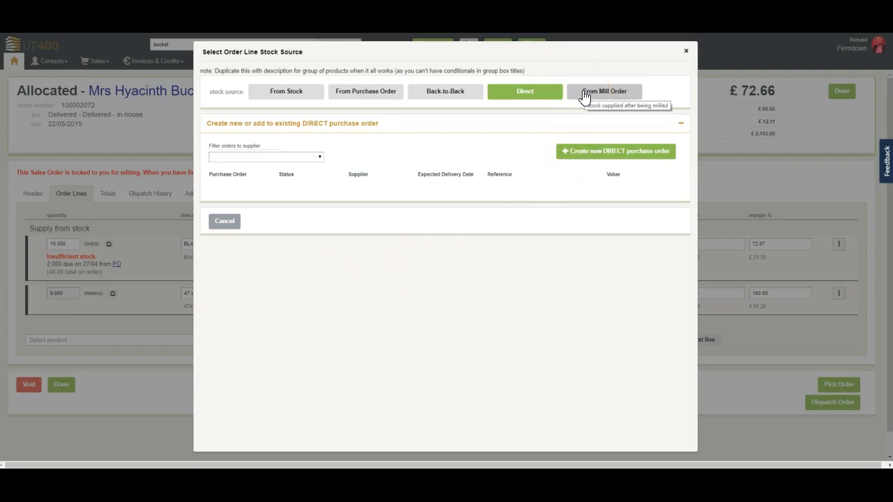
# - Source the BLACK BUCKET line from a new back-to-back purchase order with Prestwick Supplies Ltd for 150 units
pyautogui.click(427, 95)
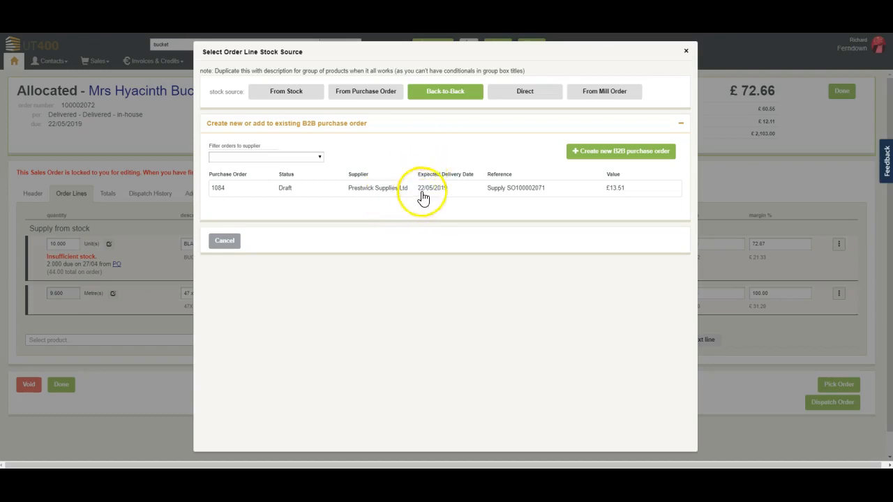
pyautogui.click(597, 154)
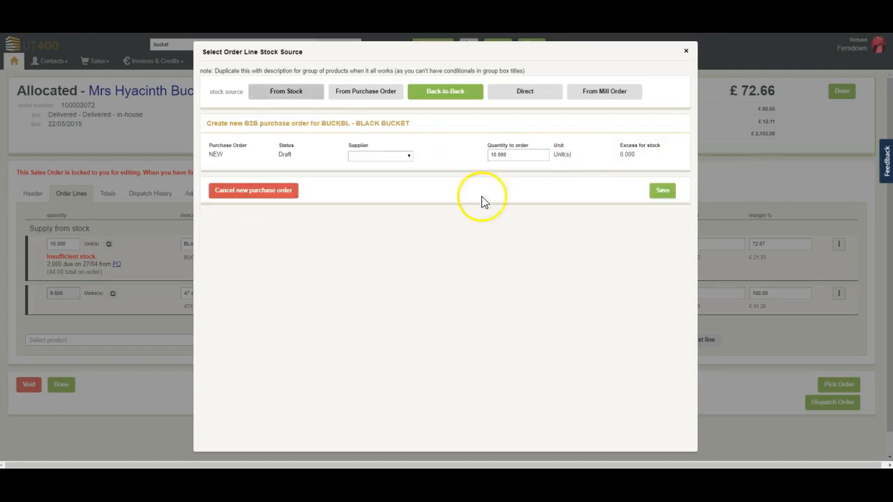
pyautogui.click(403, 158)
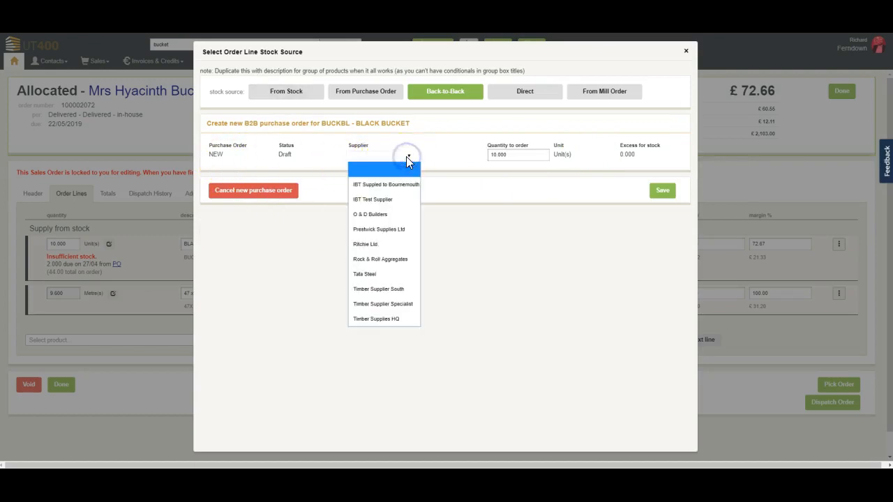
pyautogui.click(379, 229)
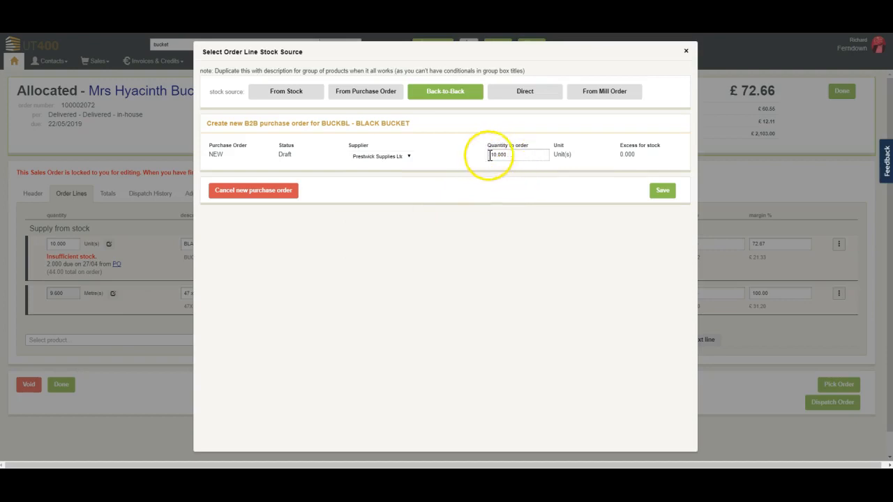
pyautogui.moveTo(517, 154); pyautogui.dragTo(451, 164)
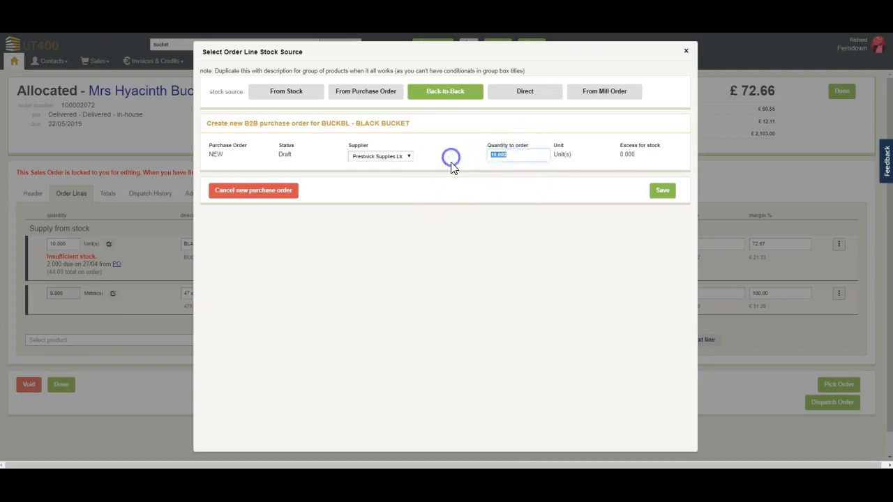
pyautogui.write('150')
pyautogui.click(535, 190)
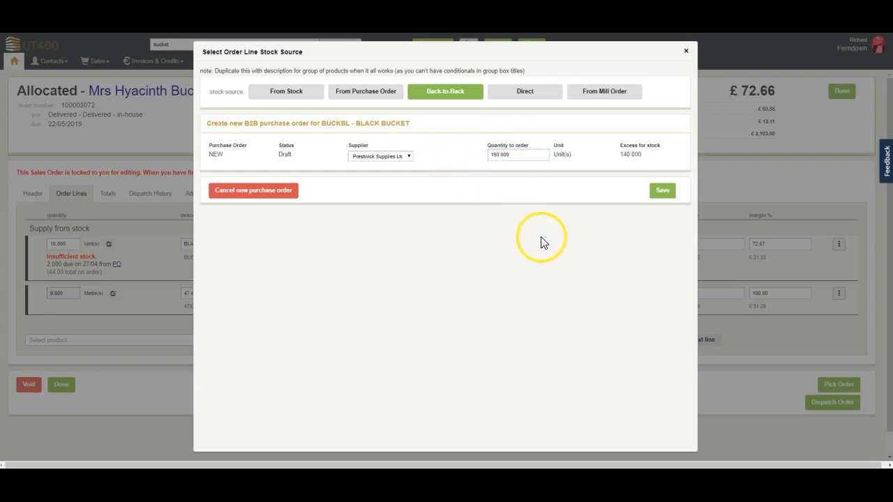
pyautogui.click(662, 189)
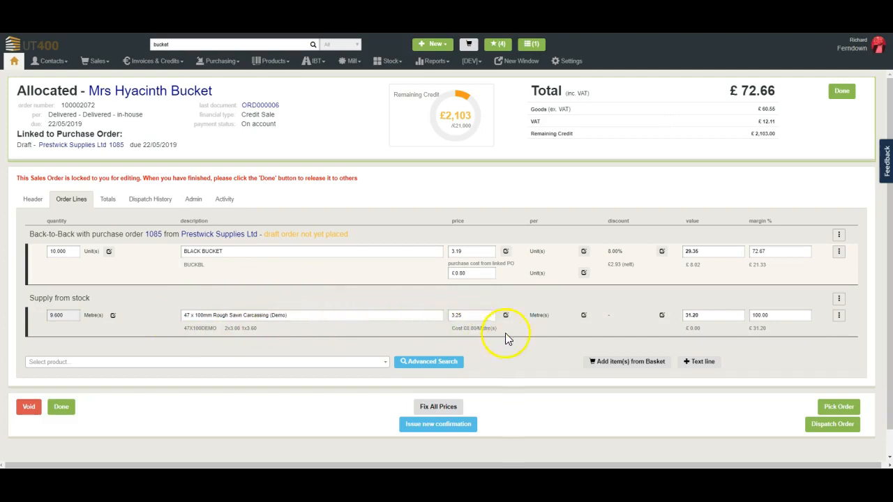
# - Review the carcassing line's previous quotes and sales, its active price table and its line price history
pyautogui.click(507, 316)
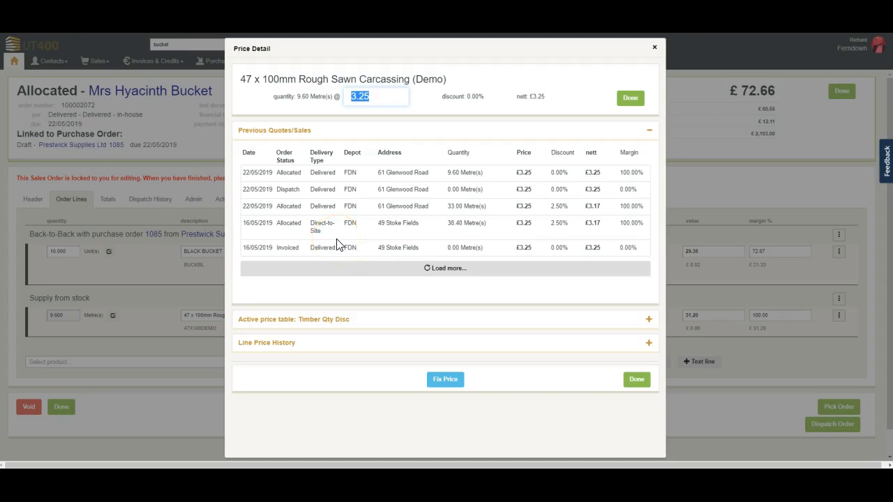
pyautogui.click(330, 321)
pyautogui.scroll(-1, 440, 340)
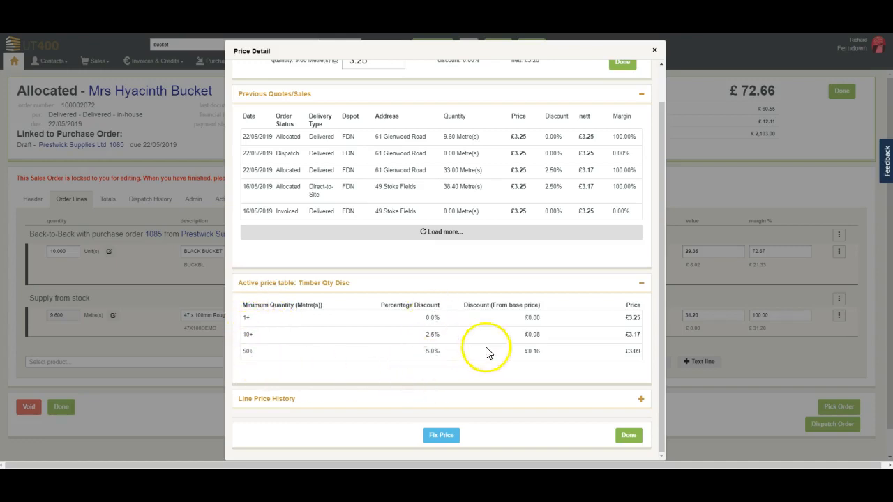
pyautogui.click(384, 282)
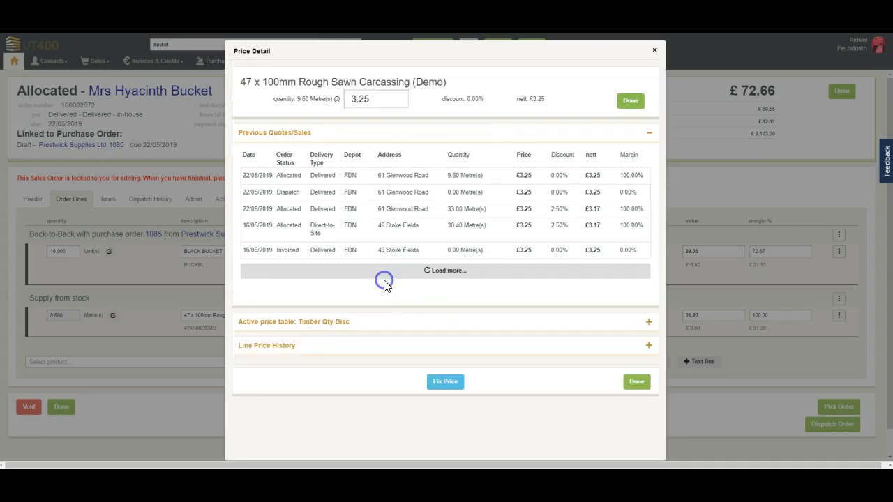
pyautogui.click(362, 352)
pyautogui.scroll(-1, 409, 332)
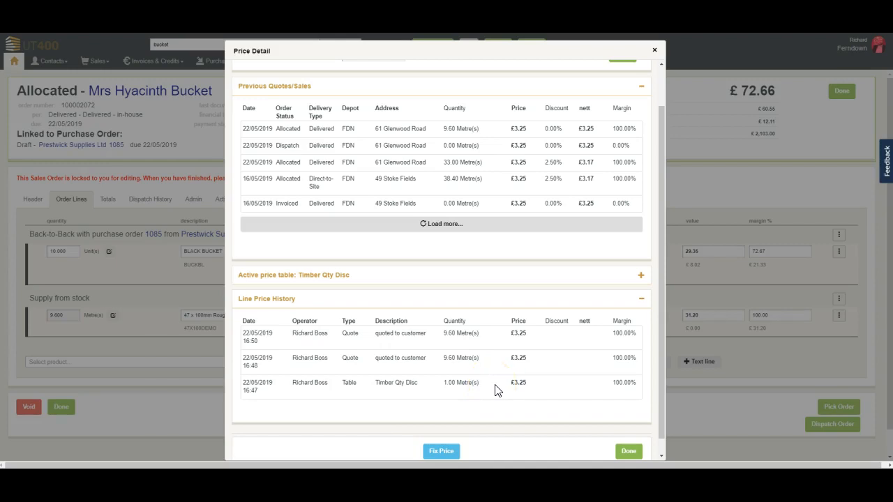
pyautogui.scroll(2, 497, 391)
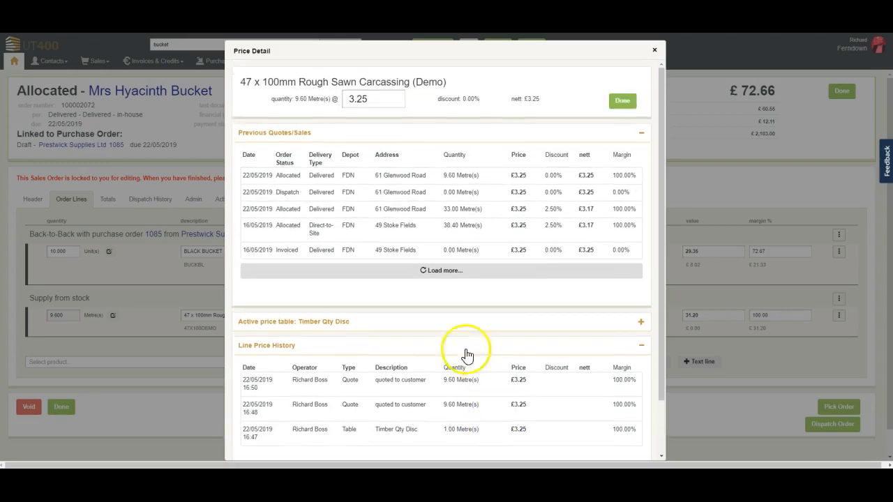
# - Set the carcassing line's price to 3.10, check its line price history and close the price details
pyautogui.moveTo(378, 97); pyautogui.dragTo(328, 94)
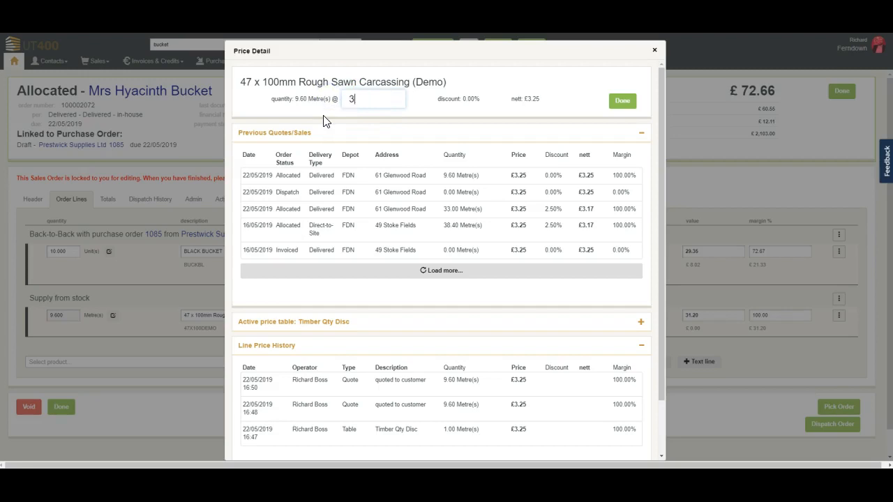
pyautogui.press('Tab')
pyautogui.scroll(-2, 444, 159)
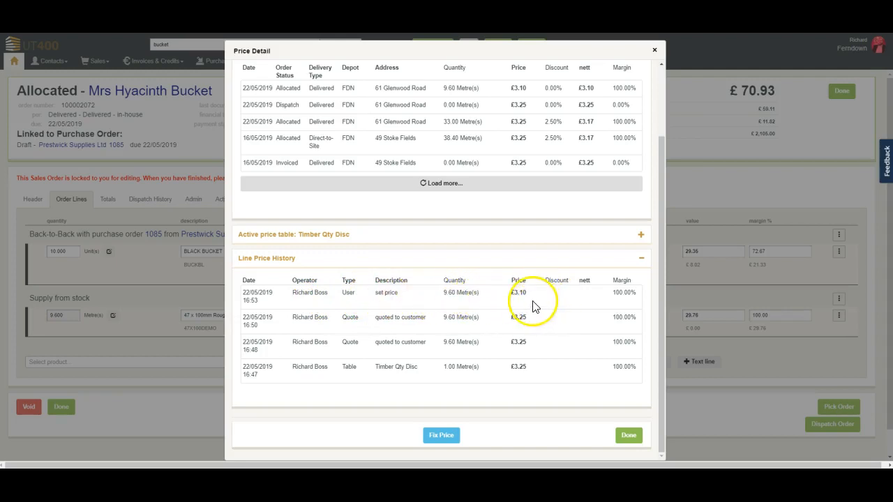
pyautogui.scroll(2, 534, 305)
pyautogui.click(621, 100)
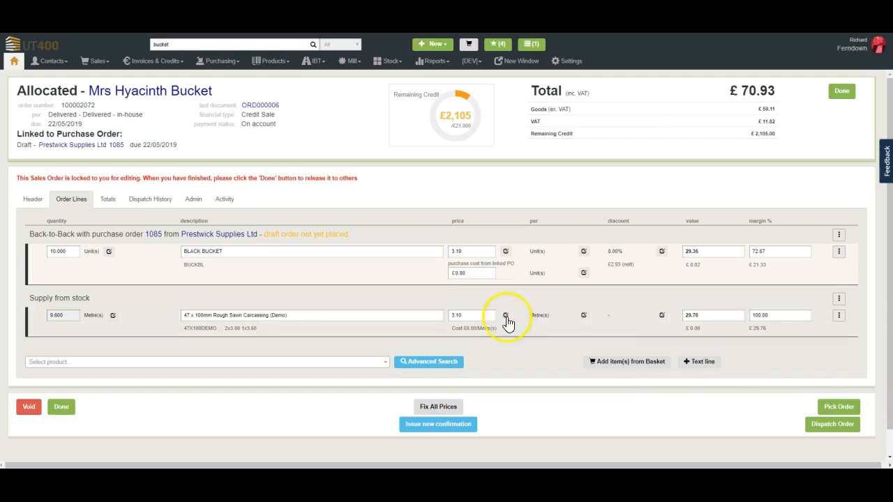
# - Add a 5% manual discount named May Special to the carcassing line, check the nett price options and close the discounts
pyautogui.click(664, 316)
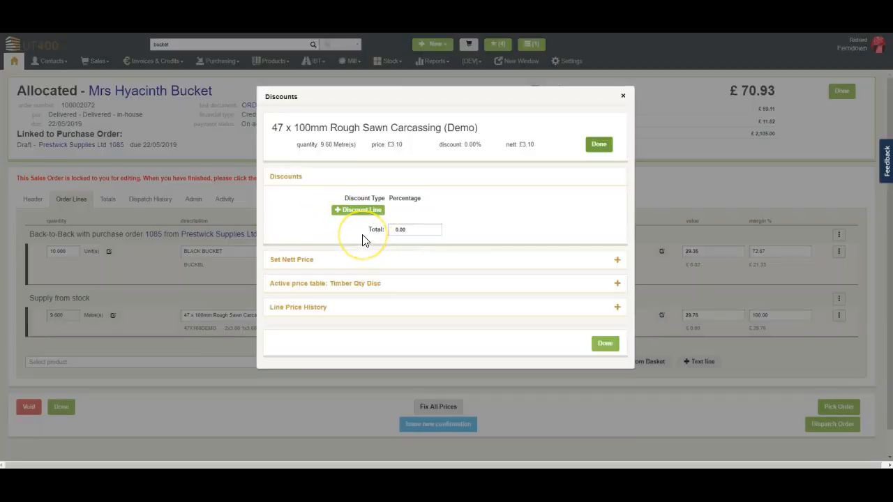
pyautogui.click(353, 210)
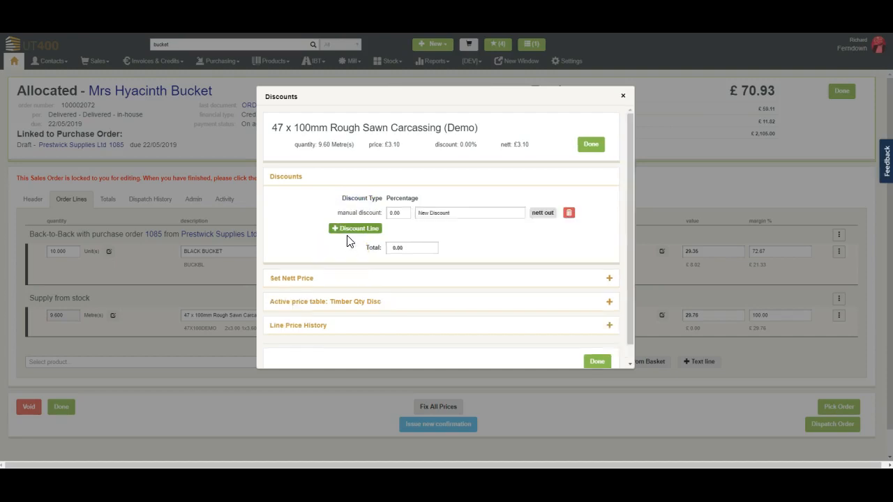
pyautogui.click(398, 212)
pyautogui.write('5')
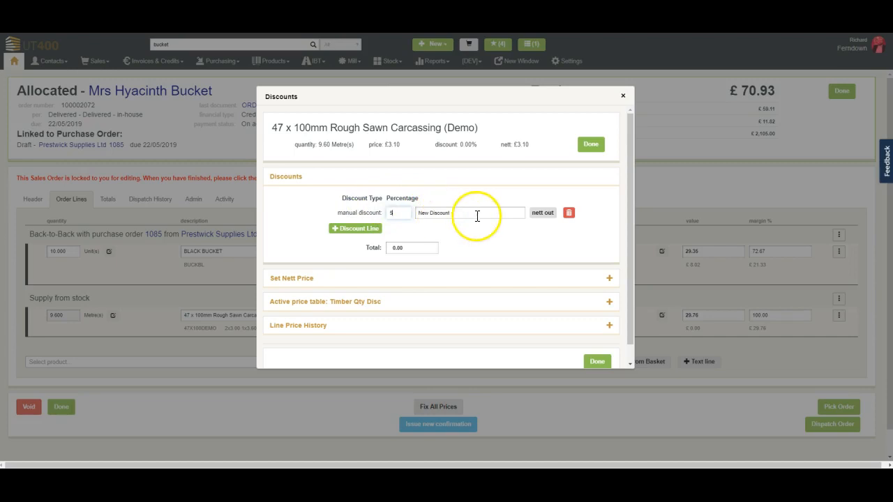
pyautogui.press('Tab')
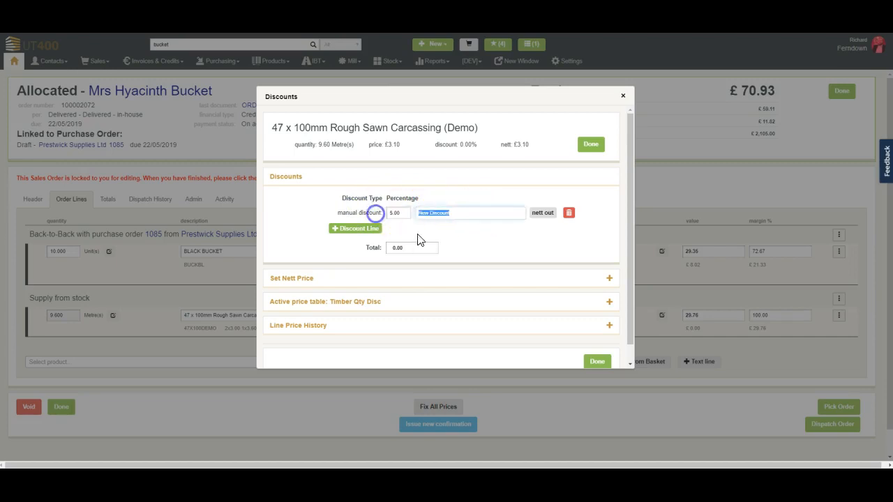
pyautogui.write('May Special')
pyautogui.click(528, 278)
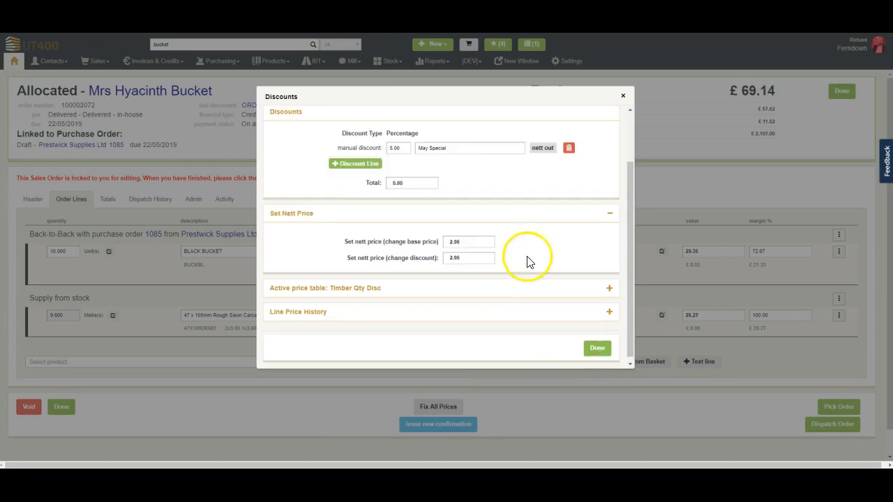
pyautogui.click(473, 242)
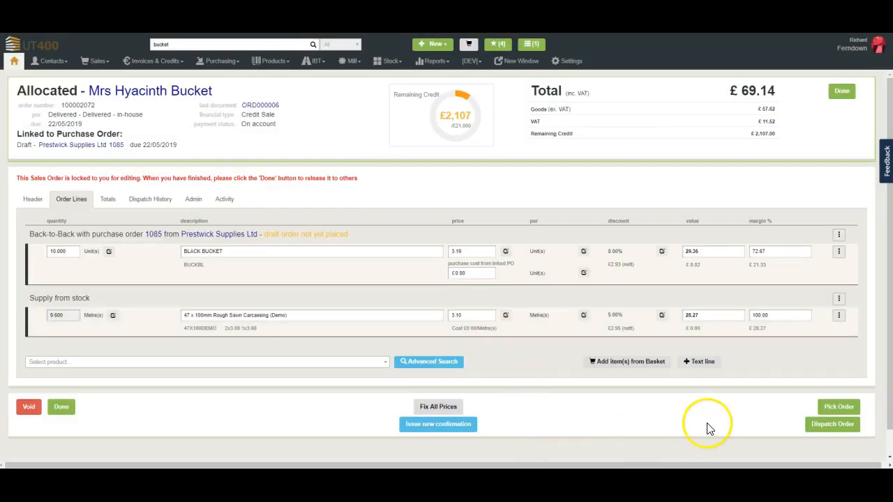
# - Start dispatching the order with the delivery instruction "Delivery to Gate" and confirm the dispatch header
pyautogui.click(835, 407)
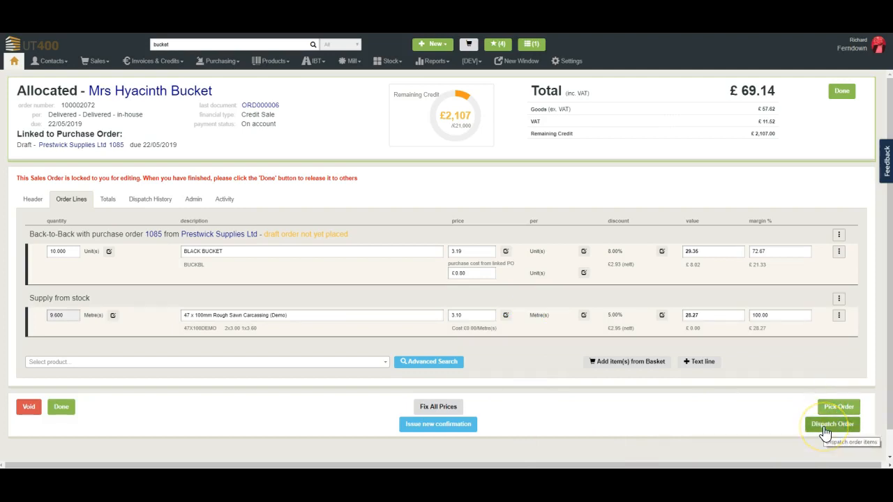
pyautogui.click(824, 425)
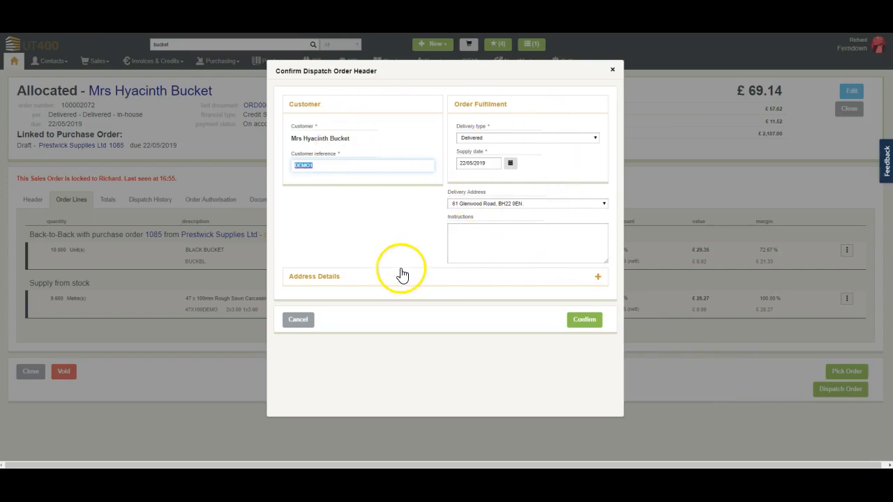
pyautogui.click(472, 238)
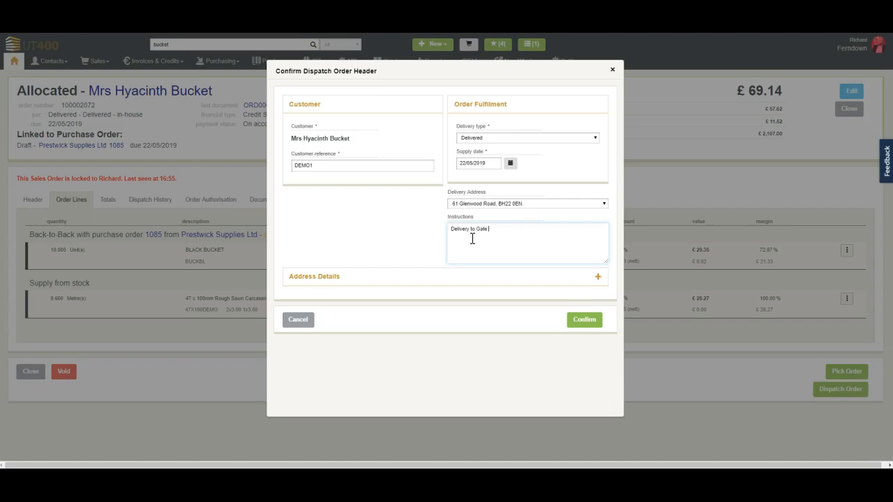
pyautogui.click(583, 322)
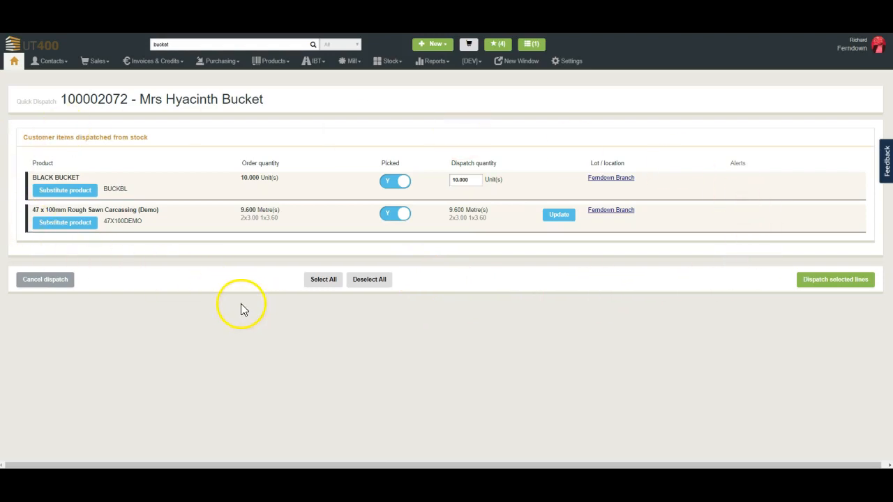
# - Leave the carcassing line unpicked and back-ordered, and set the Black Bucket dispatch quantity to 6 with the balance on back order
pyautogui.click(392, 216)
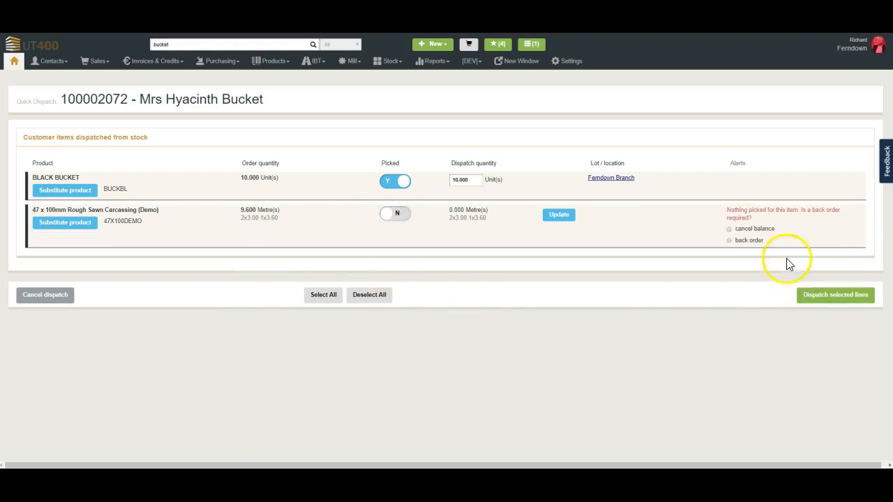
pyautogui.click(729, 241)
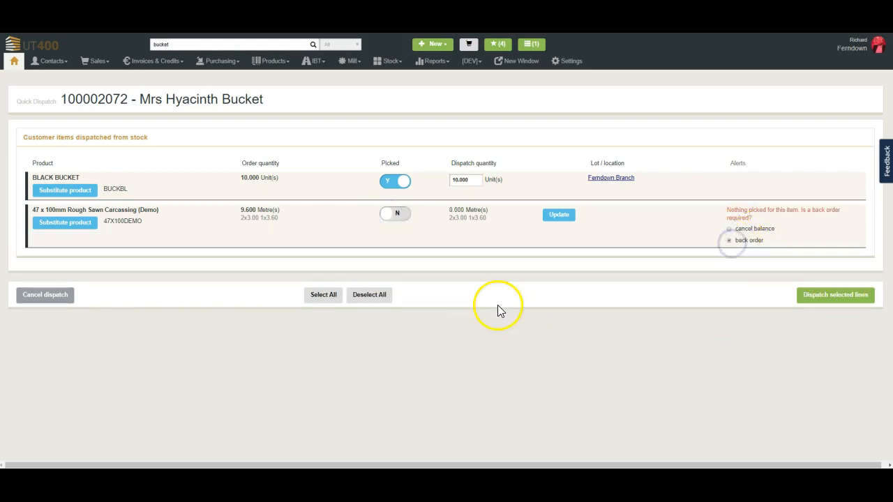
pyautogui.doubleClick(474, 180)
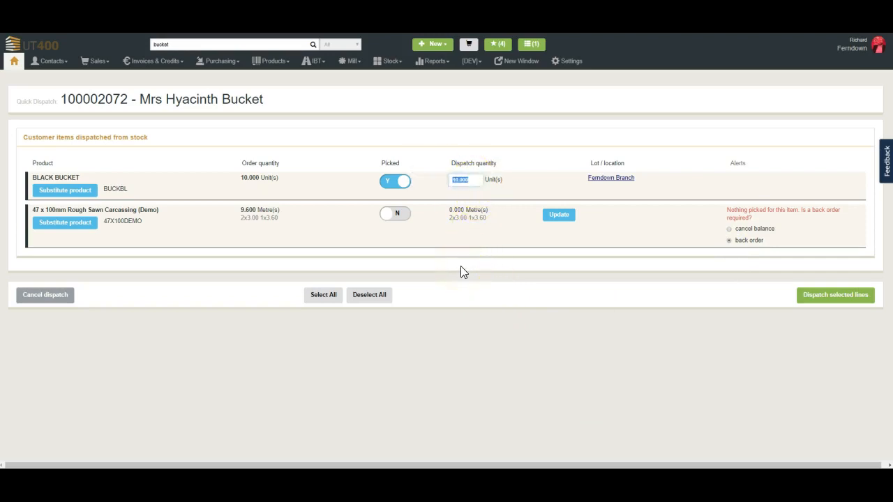
pyautogui.write('6')
pyautogui.press('Tab')
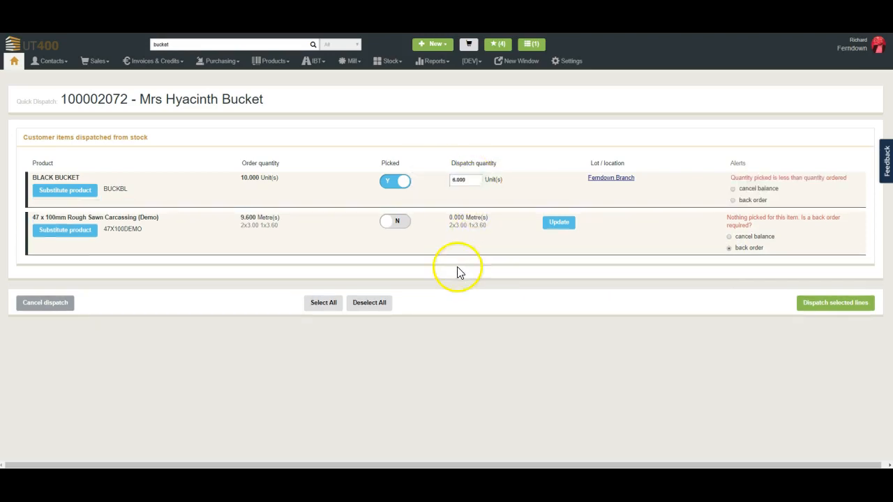
pyautogui.click(733, 200)
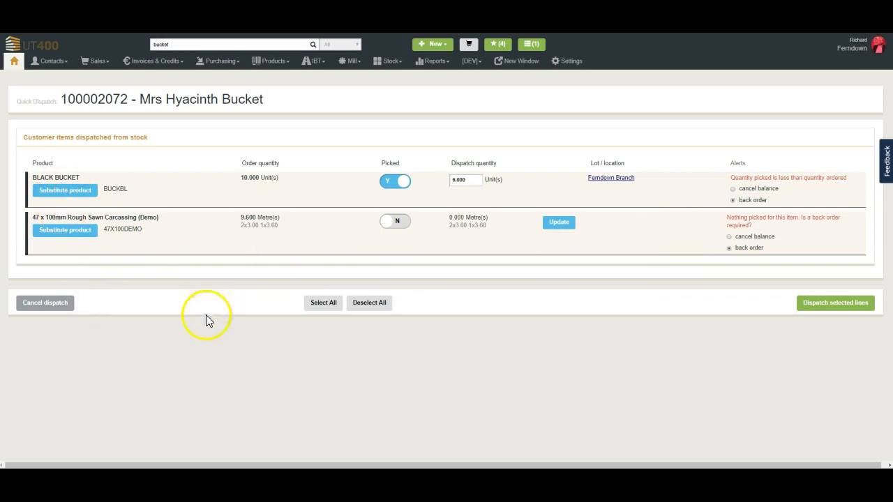
# - Dispatch the selected lines, finish the dispatch and acknowledge the new back order
pyautogui.click(834, 307)
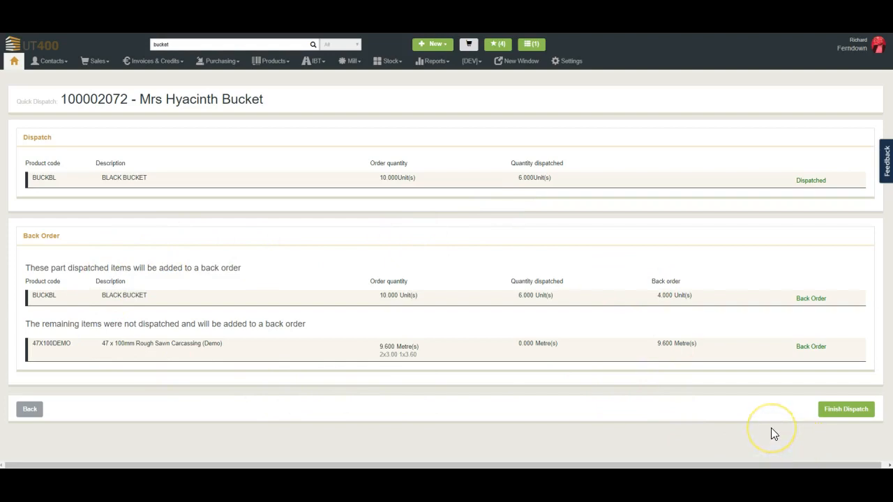
pyautogui.click(844, 413)
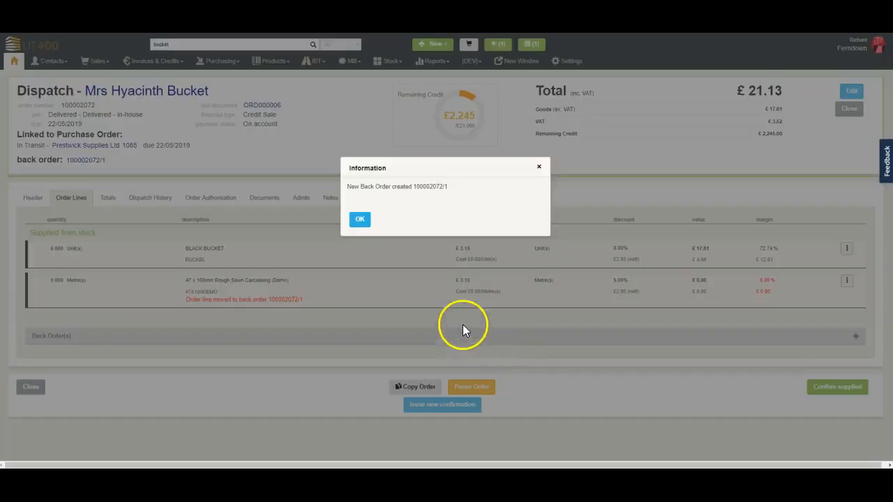
pyautogui.click(357, 220)
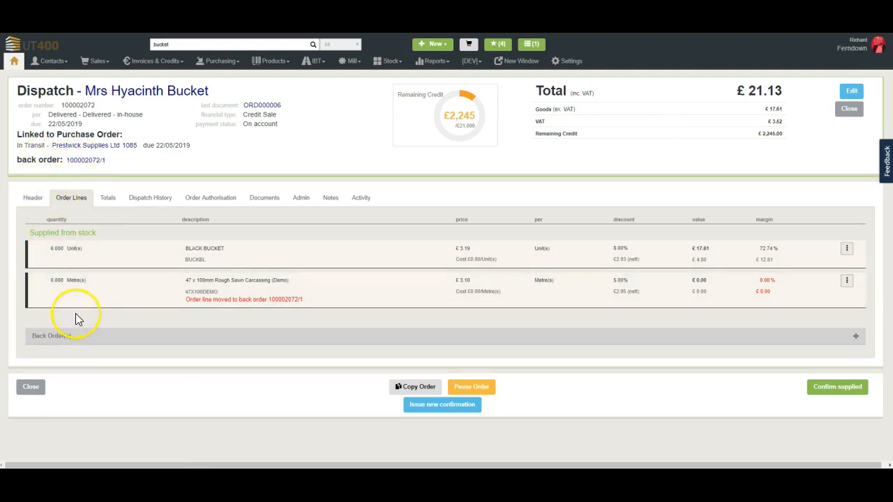
# - Review the order's back order lines and the copy order options without copying the order
pyautogui.click(66, 339)
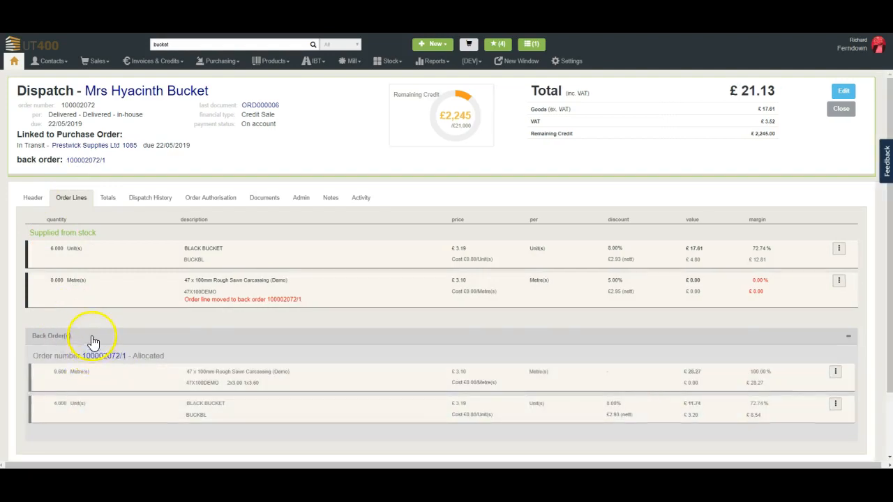
pyautogui.click(92, 340)
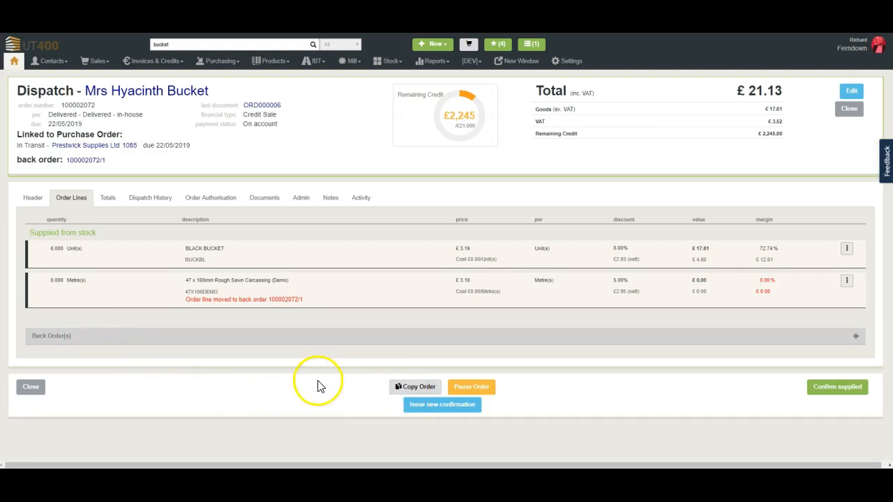
pyautogui.click(395, 392)
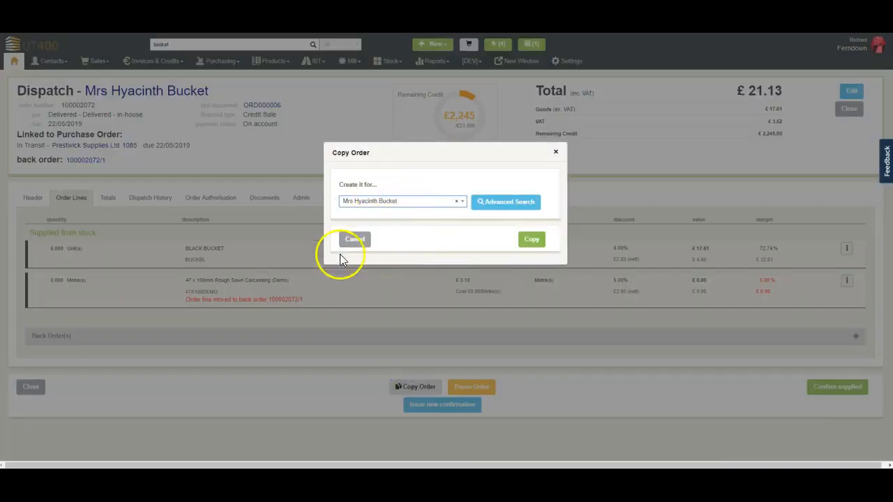
pyautogui.click(390, 242)
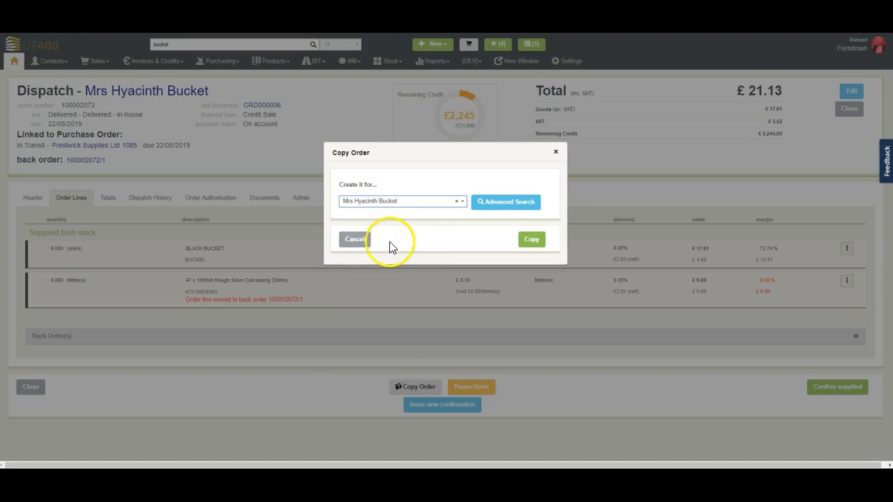
pyautogui.click(356, 241)
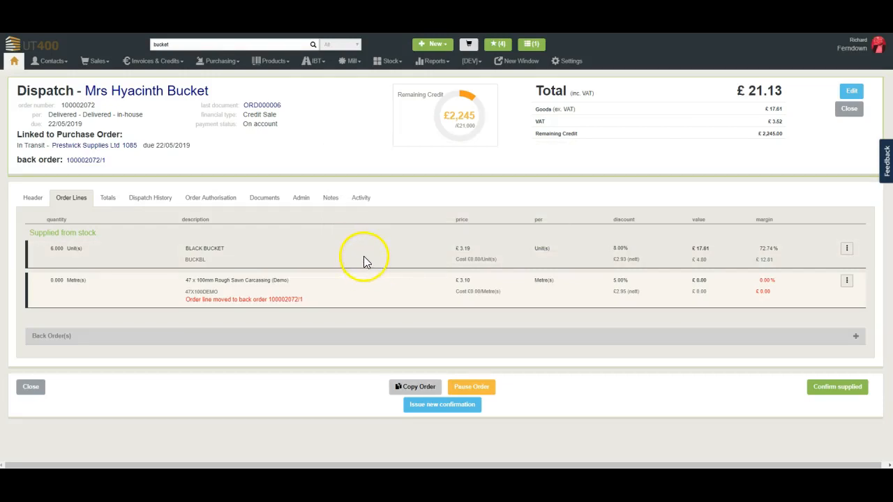
# - Open the sales basket and add one Black Bucket from the Buckets product category
pyautogui.click(469, 45)
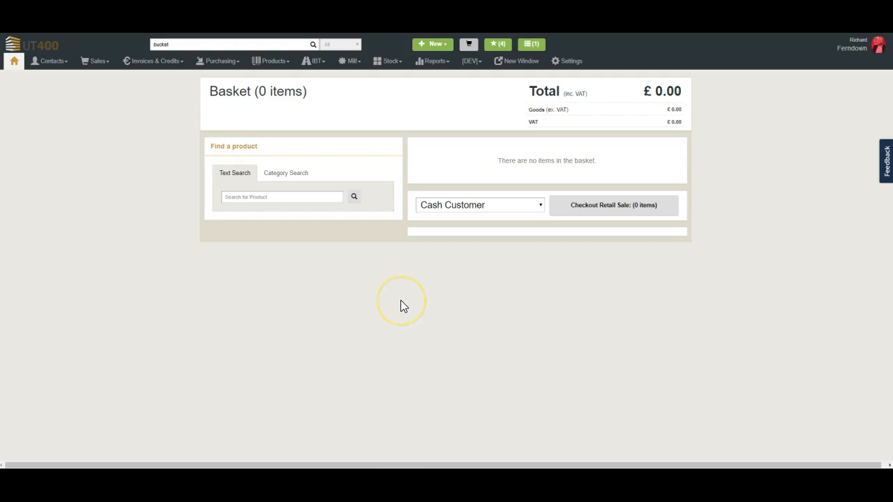
pyautogui.click(280, 174)
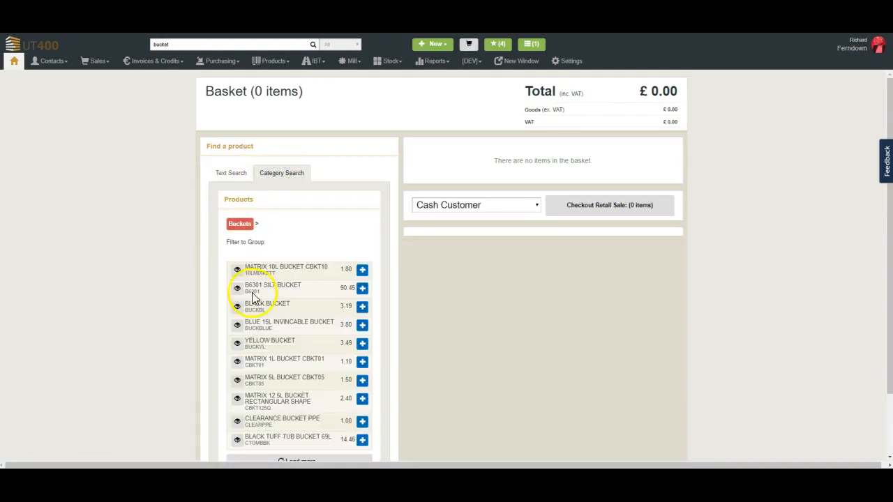
pyautogui.click(362, 308)
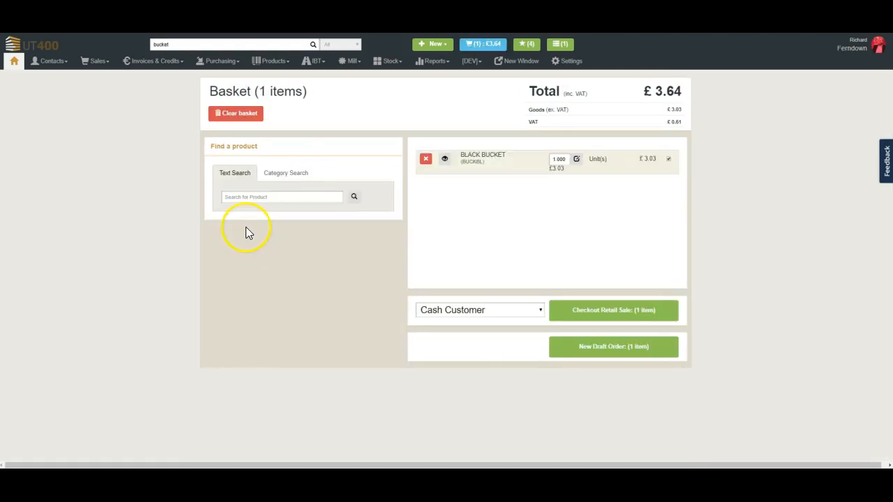
# - Search the basket's products for celo* and add the Celotex 75mm x 1200mm x 2400mm GA4075 Insulation Board
pyautogui.click(235, 196)
pyautogui.write('d')
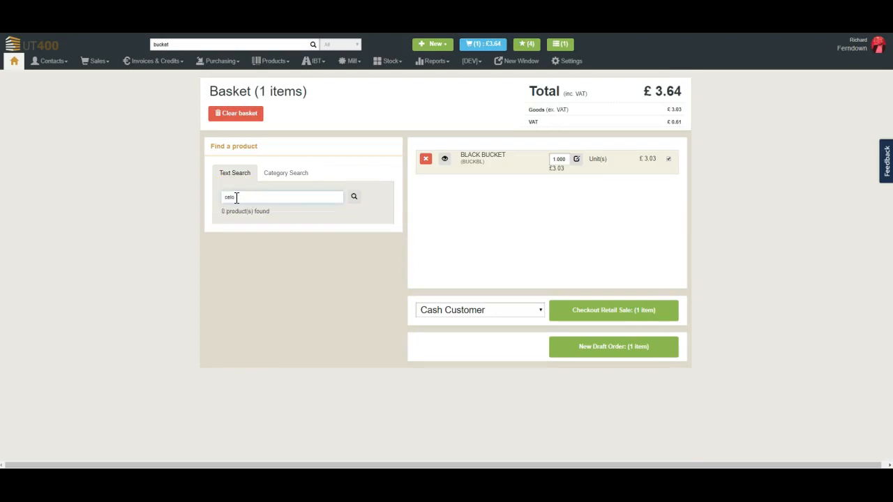
pyautogui.write('elo*')
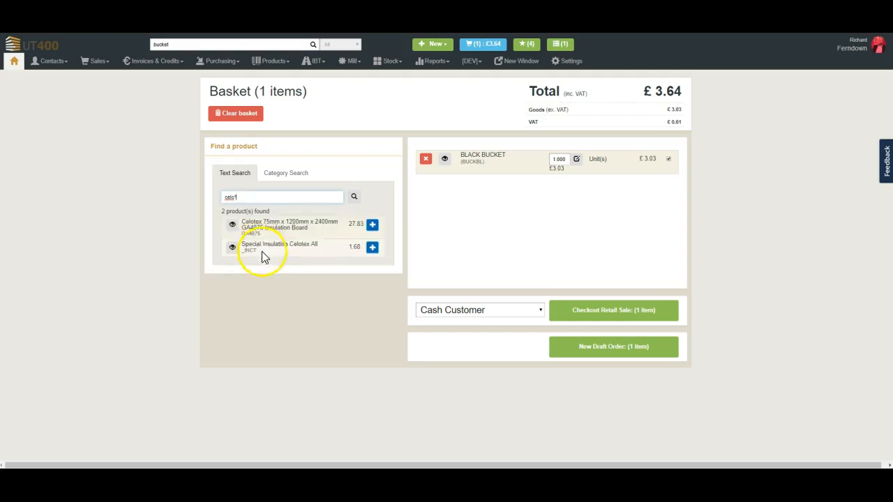
pyautogui.click(374, 226)
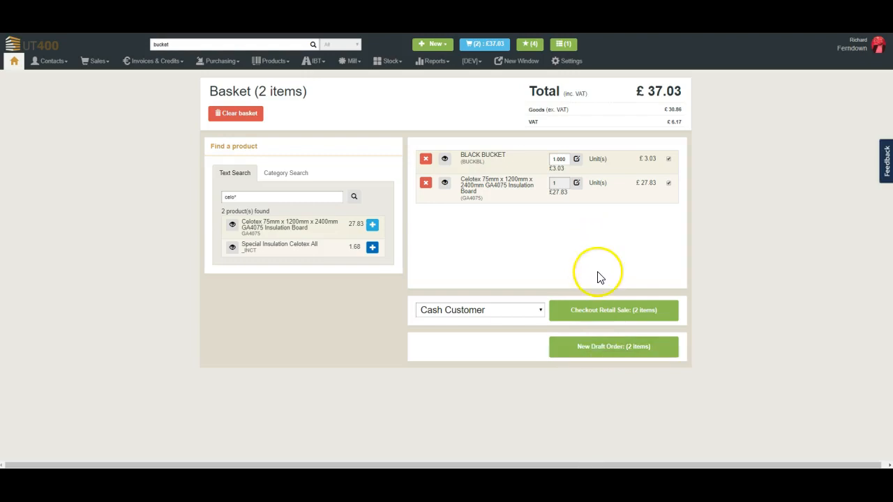
# - Check out the basket as a Cash Customer retail sale, take a £40 cash payment, confirm the change given and return to the home page
pyautogui.click(592, 311)
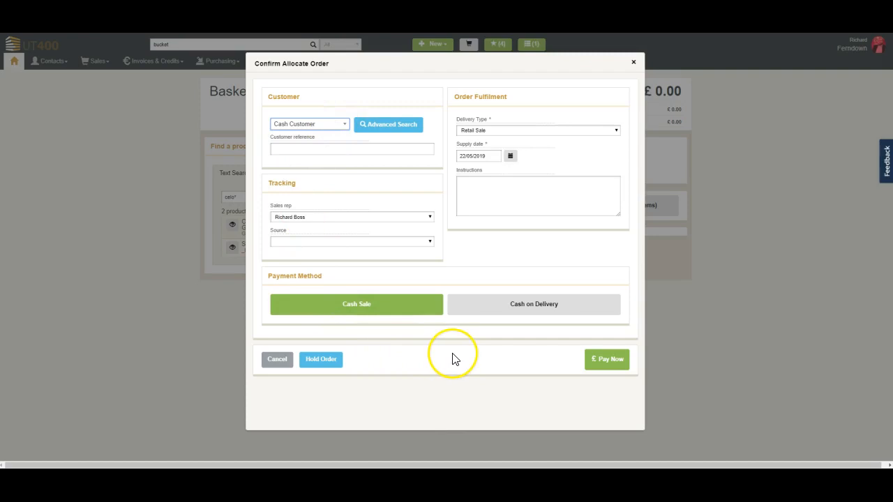
pyautogui.click(593, 362)
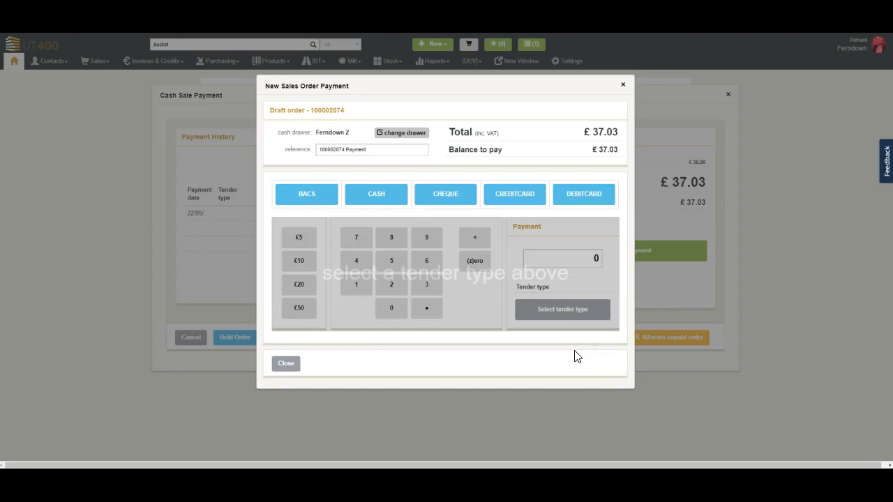
pyautogui.click(366, 196)
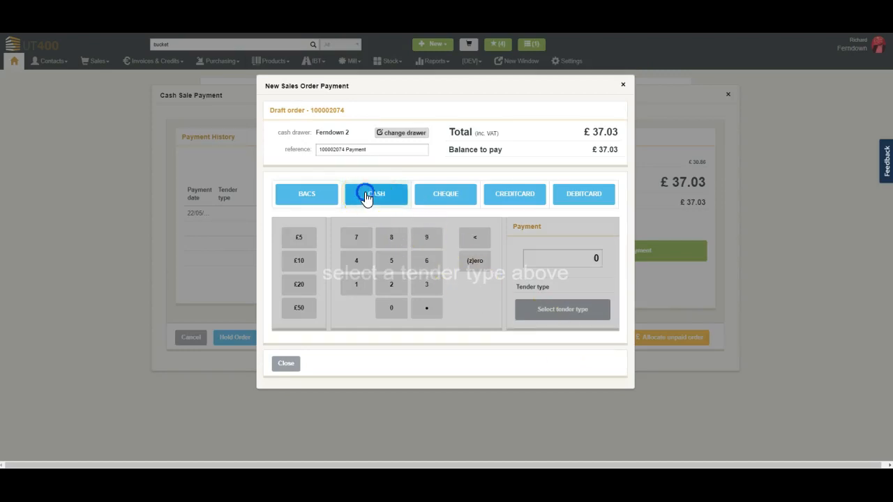
pyautogui.click(309, 289)
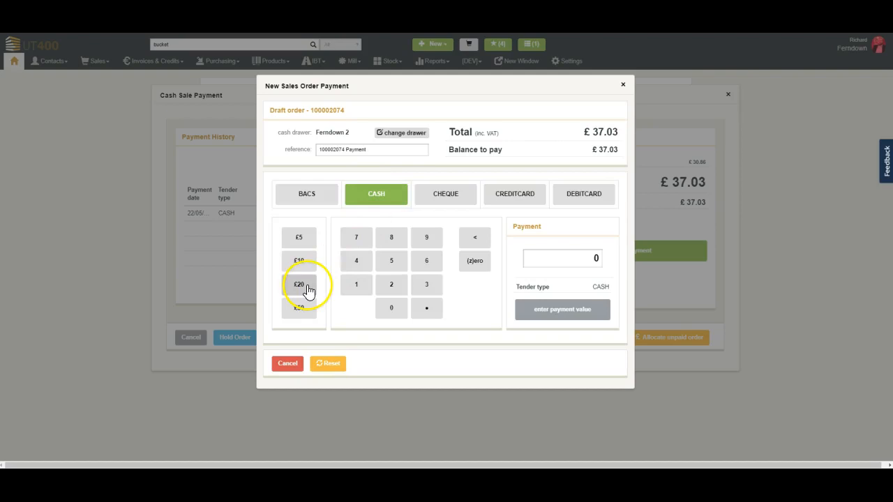
pyautogui.click(308, 291)
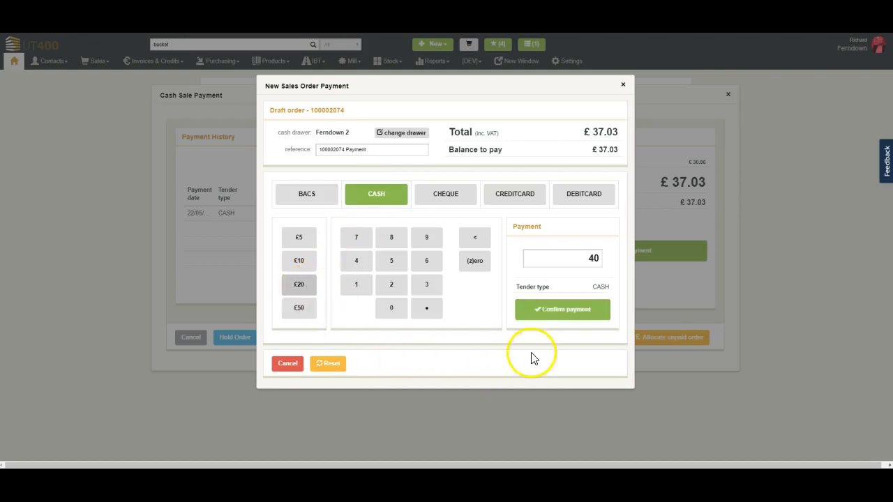
pyautogui.click(564, 312)
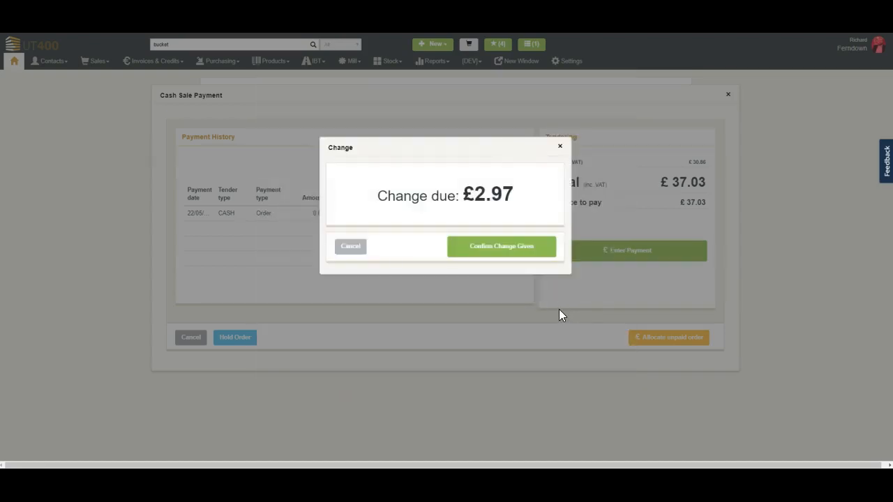
pyautogui.click(503, 250)
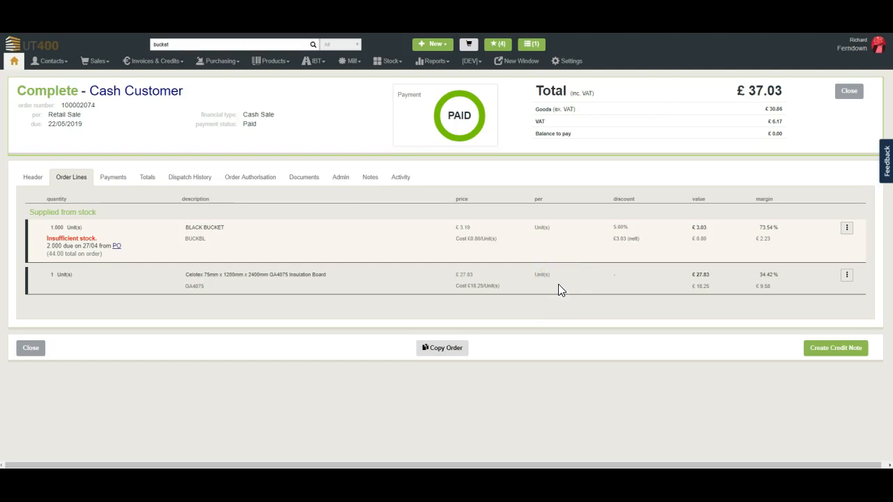
pyautogui.click(15, 62)
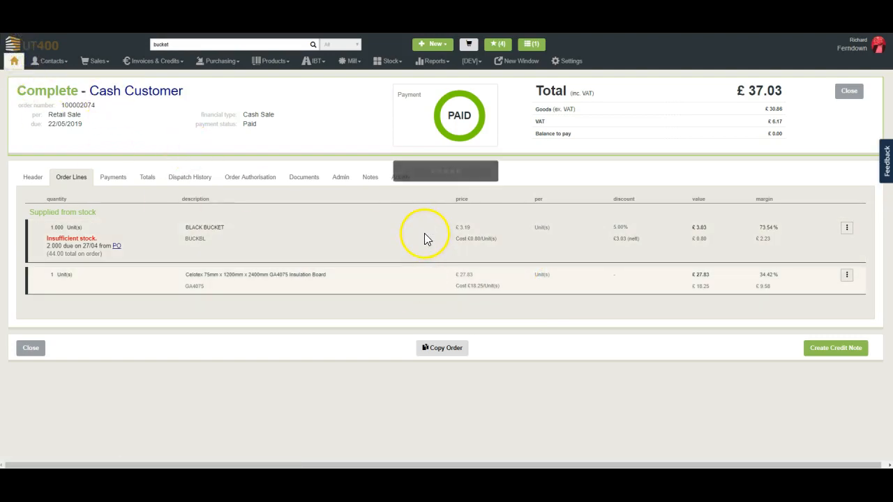